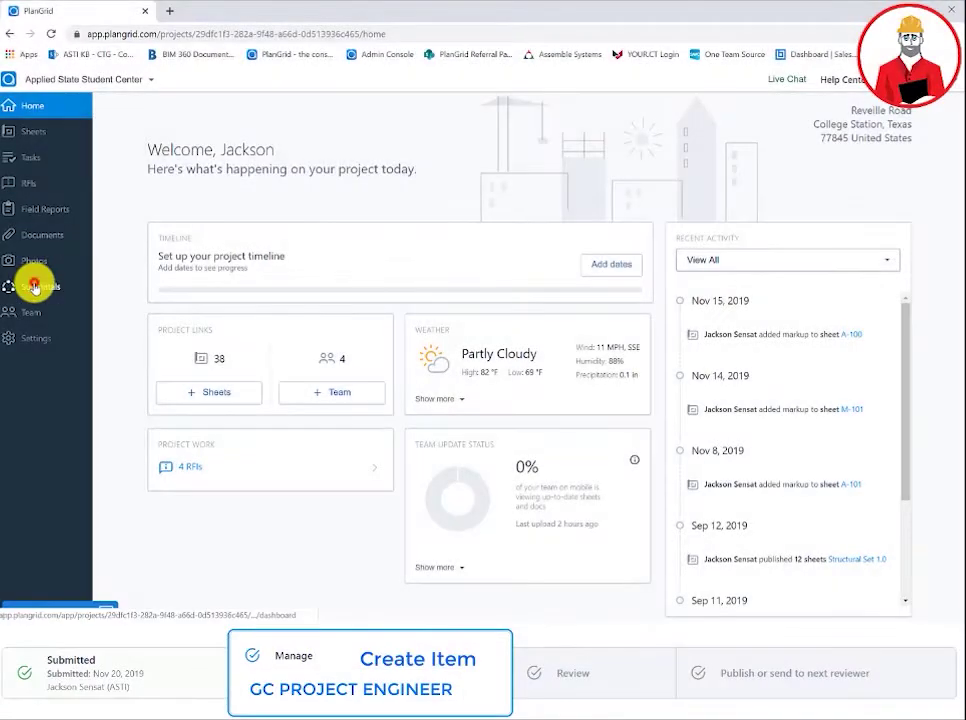
# Step: Start a new submittal item named 'Air Handling Units'
pyautogui.click(32, 284)
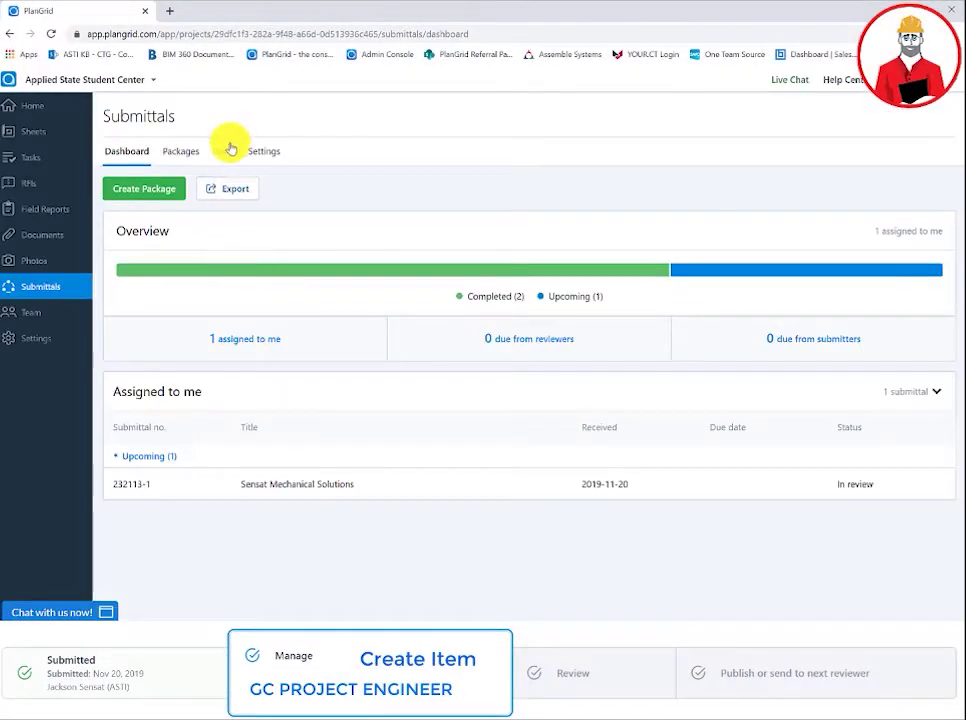
pyautogui.click(227, 150)
pyautogui.click(134, 191)
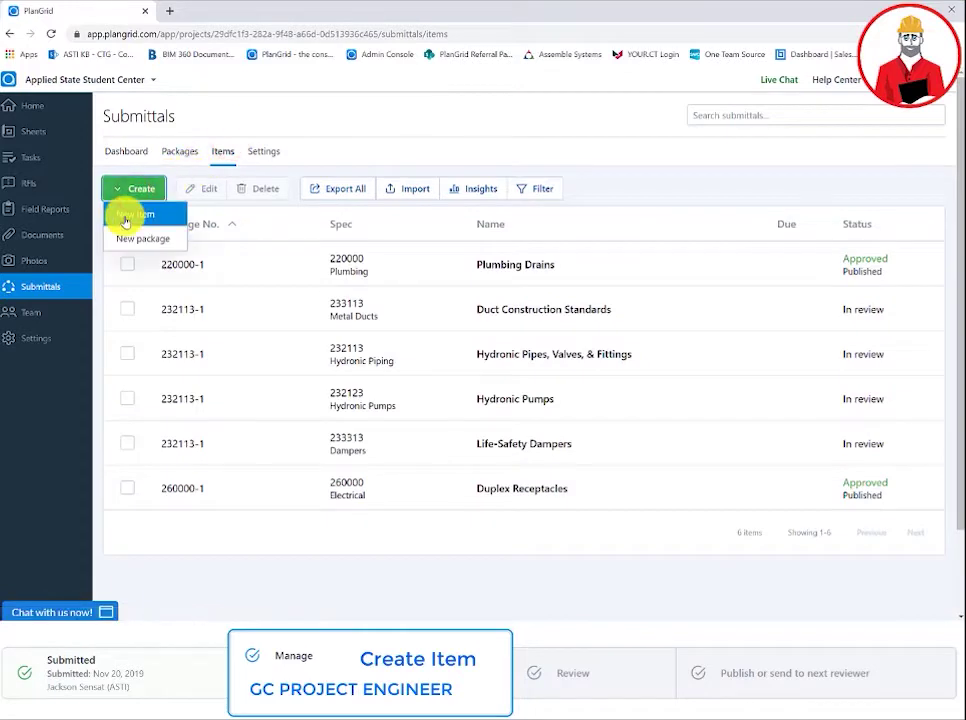
pyautogui.click(128, 215)
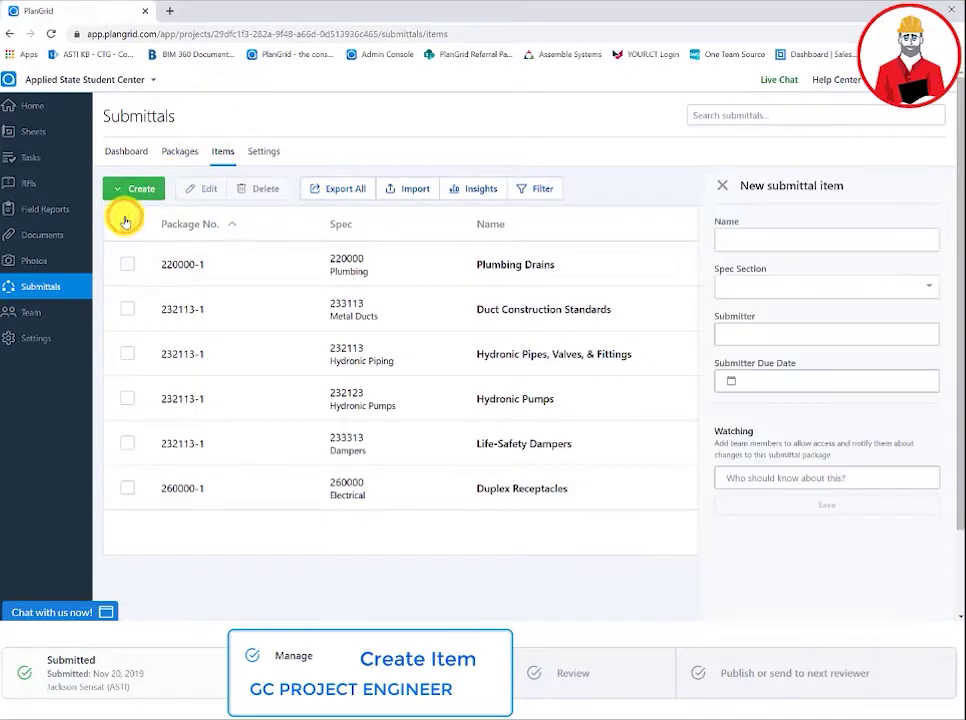
pyautogui.click(741, 243)
pyautogui.write('Air Handling Units')
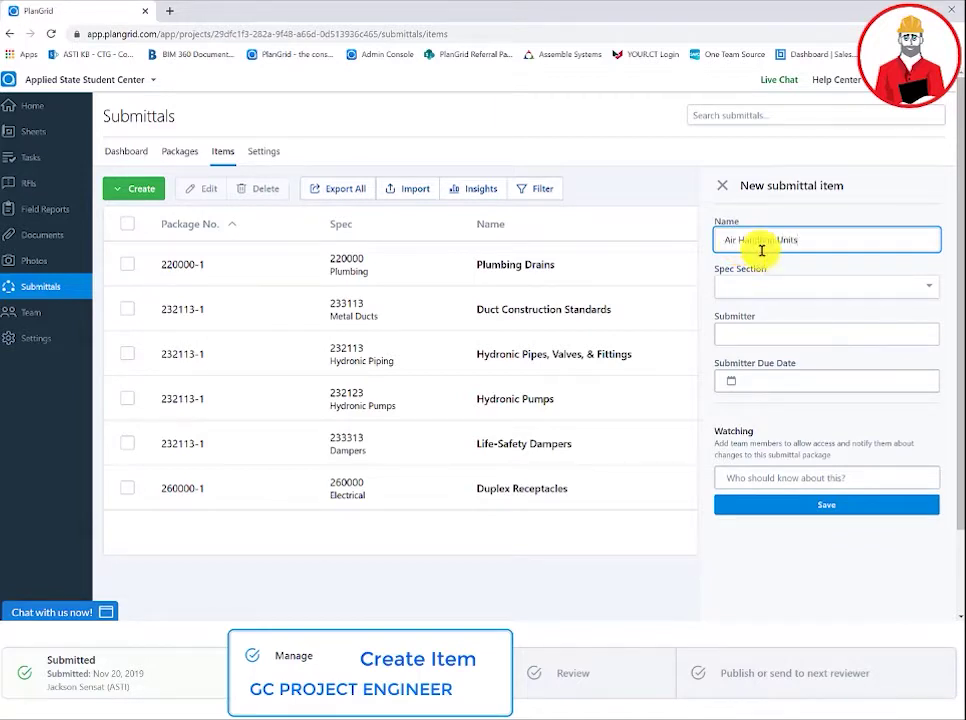
# Step: Assign spec section 230000 HVAC, a submitter, and a due date of November 27, 2019
pyautogui.click(804, 283)
pyautogui.click(804, 350)
pyautogui.click(772, 369)
pyautogui.click(780, 395)
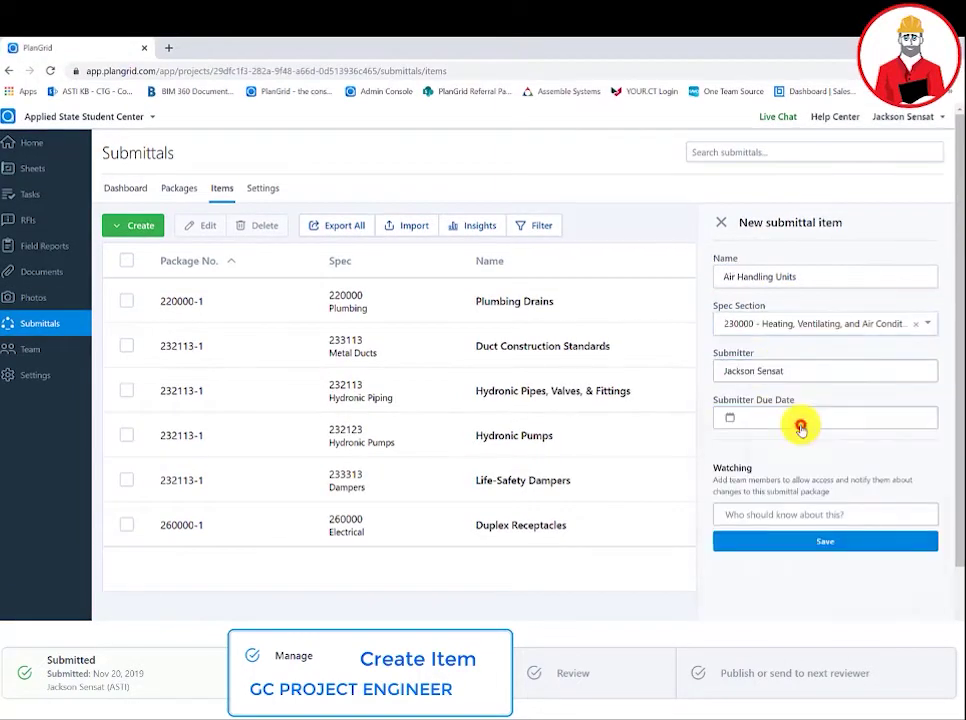
pyautogui.click(798, 420)
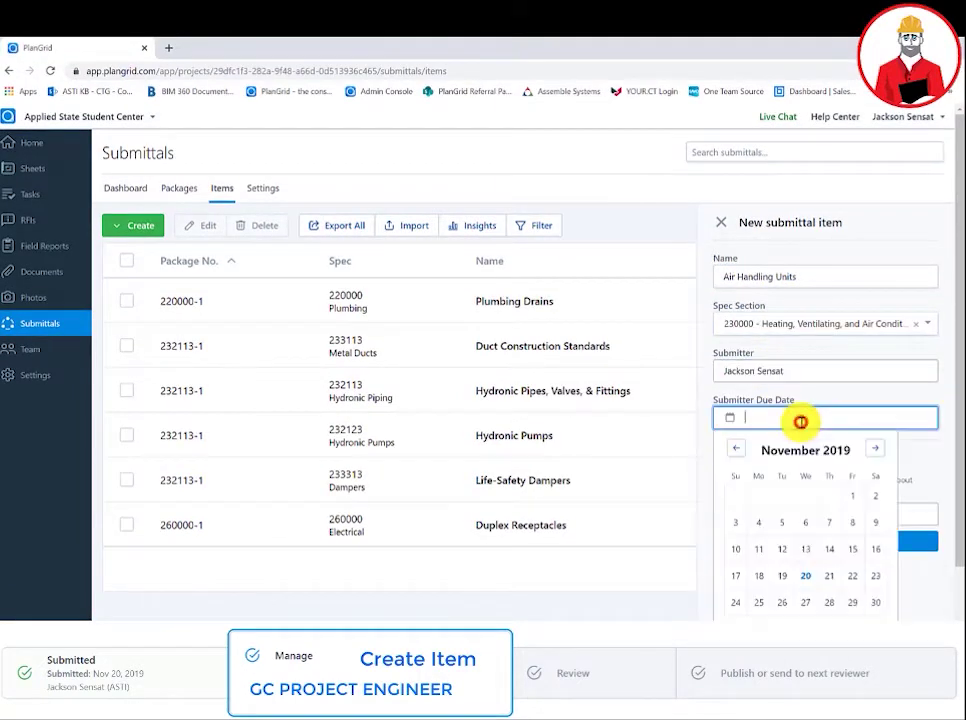
pyautogui.click(805, 602)
# Step: Add the architect, a team member and an outside contact as watchers, then save the item
pyautogui.click(817, 513)
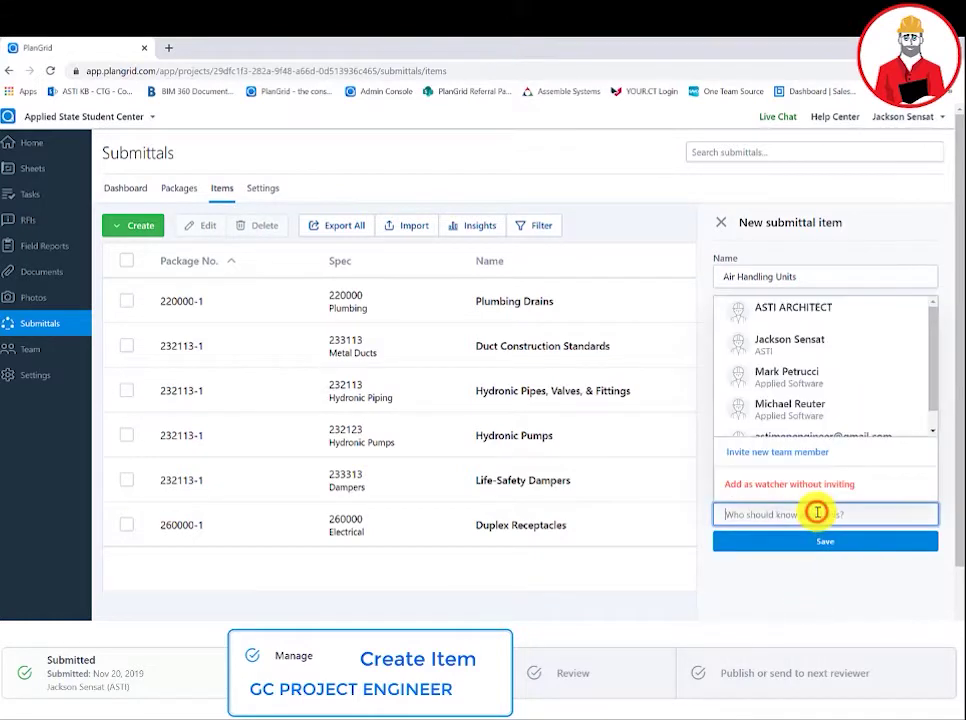
pyautogui.click(785, 306)
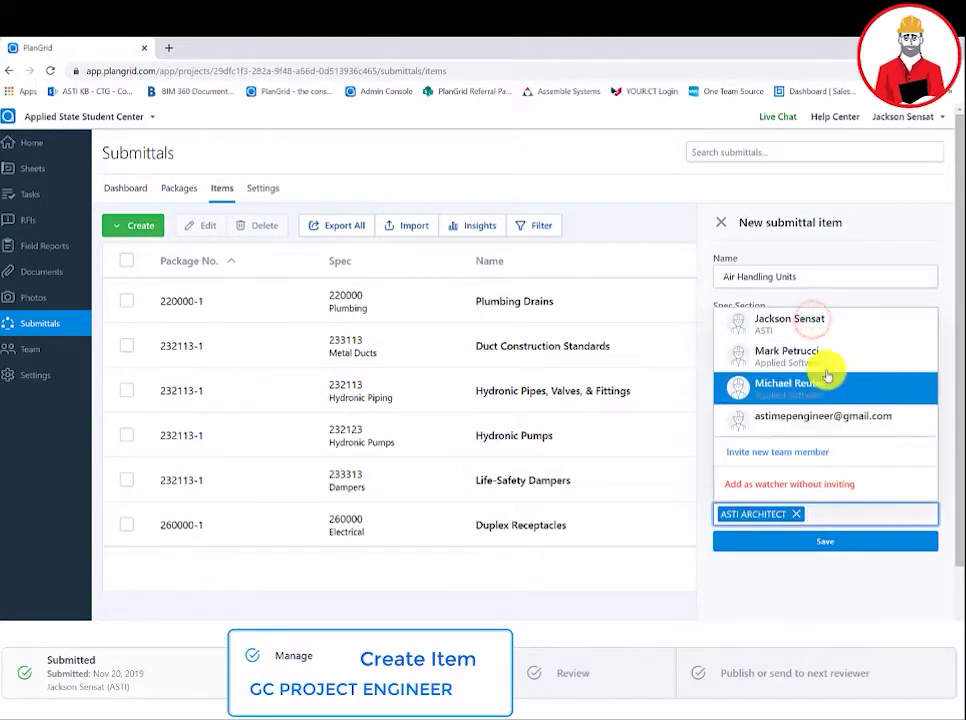
pyautogui.click(846, 325)
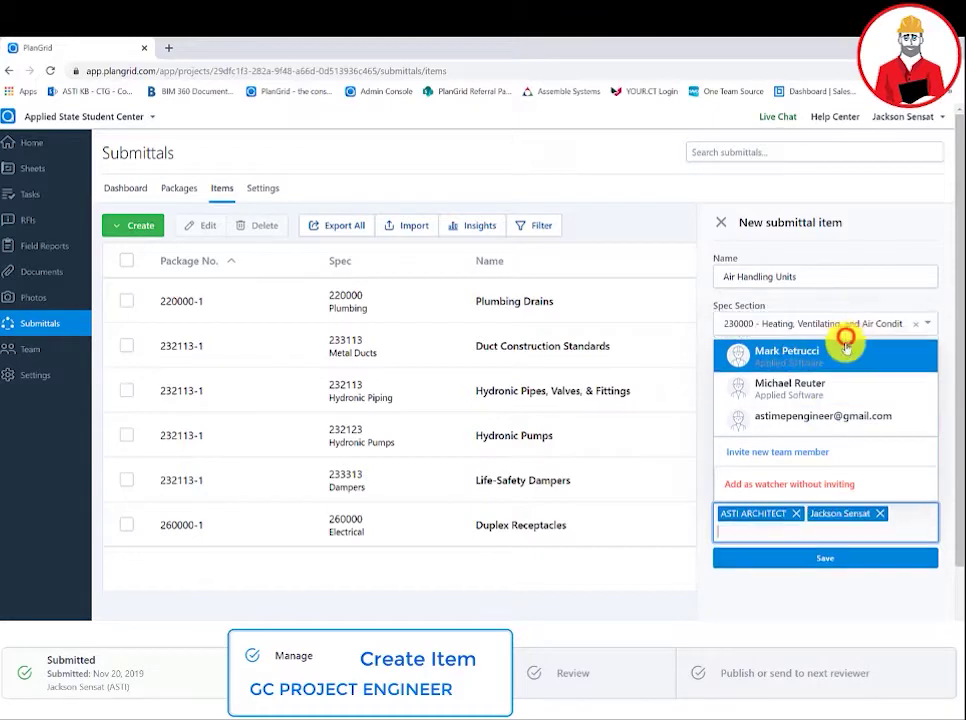
pyautogui.click(834, 418)
pyautogui.click(830, 590)
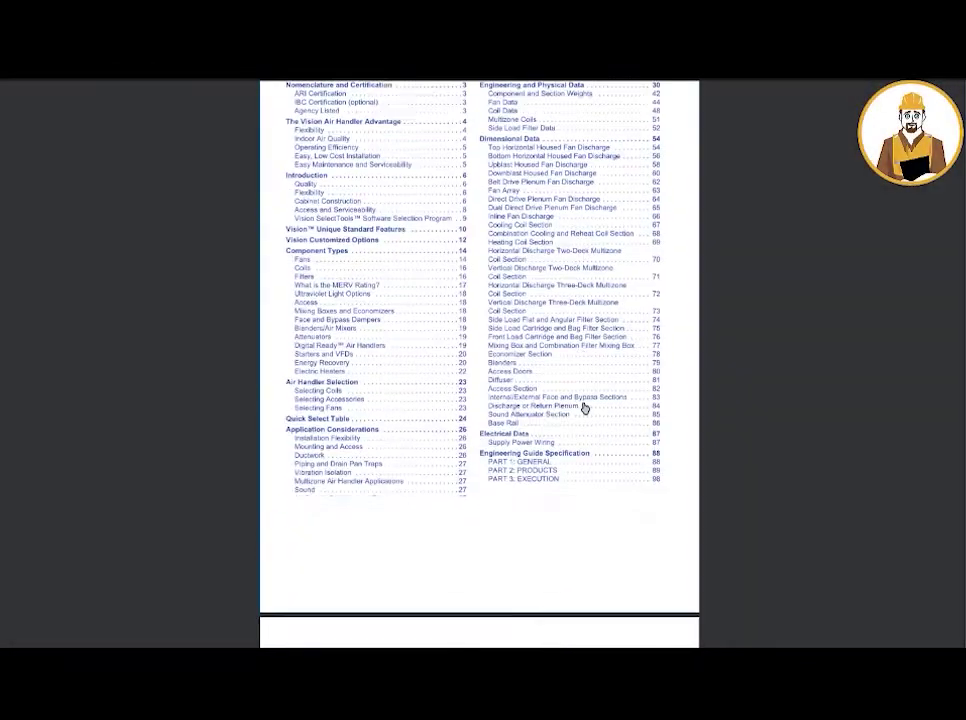
# Step: Scroll through the Daikin air handler catalog and the Submittals Requested e-mail
pyautogui.scroll(-10, 585, 405)
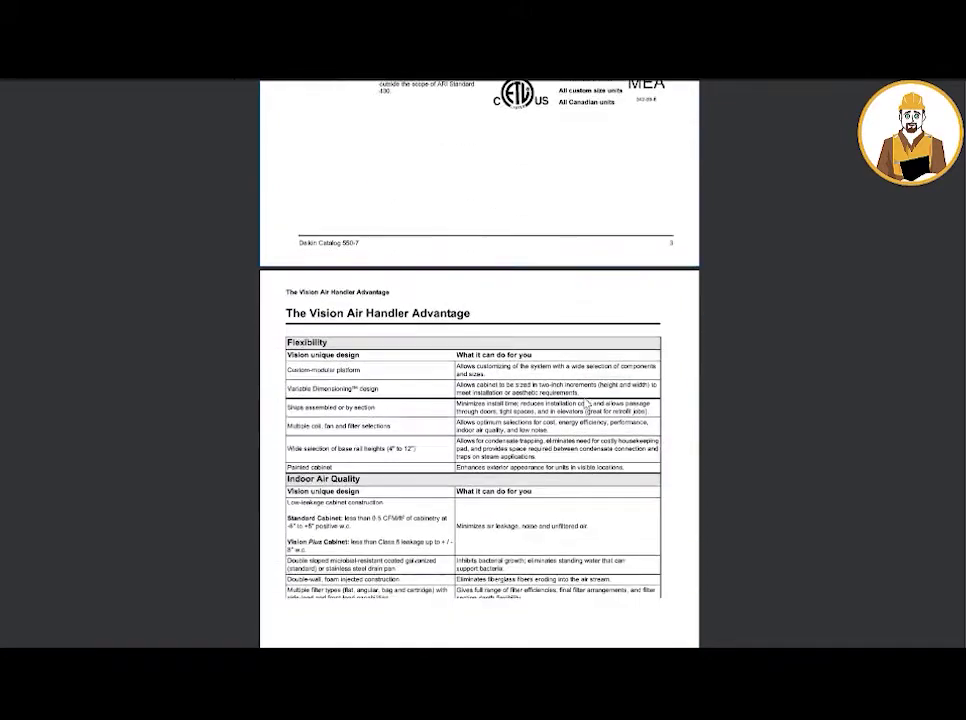
pyautogui.scroll(-10, 585, 404)
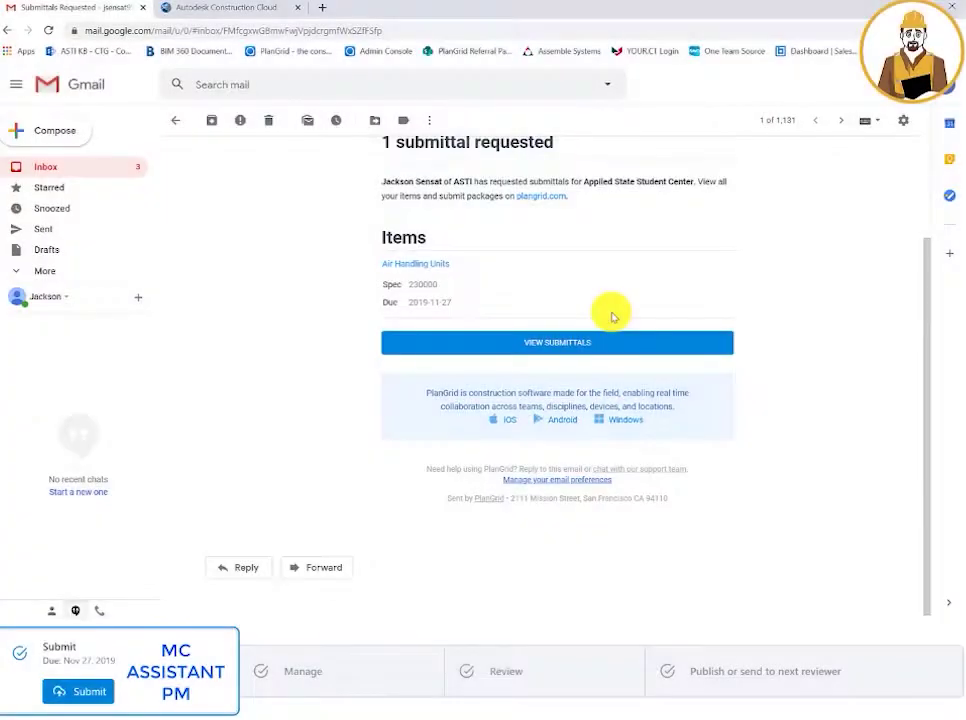
pyautogui.scroll(3, 612, 314)
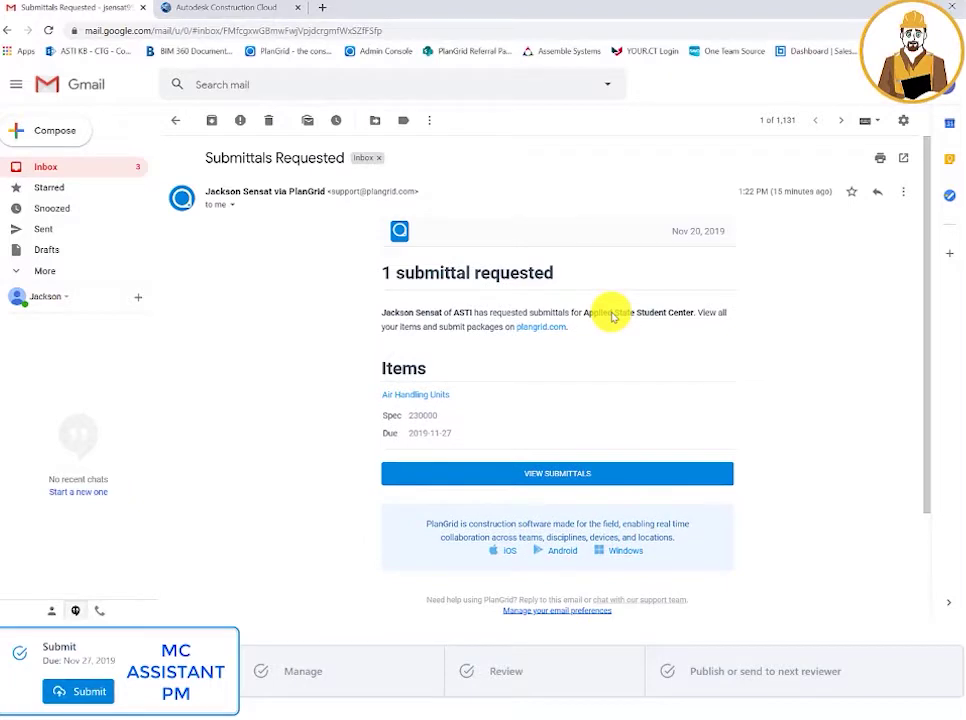
pyautogui.scroll(-1, 600, 314)
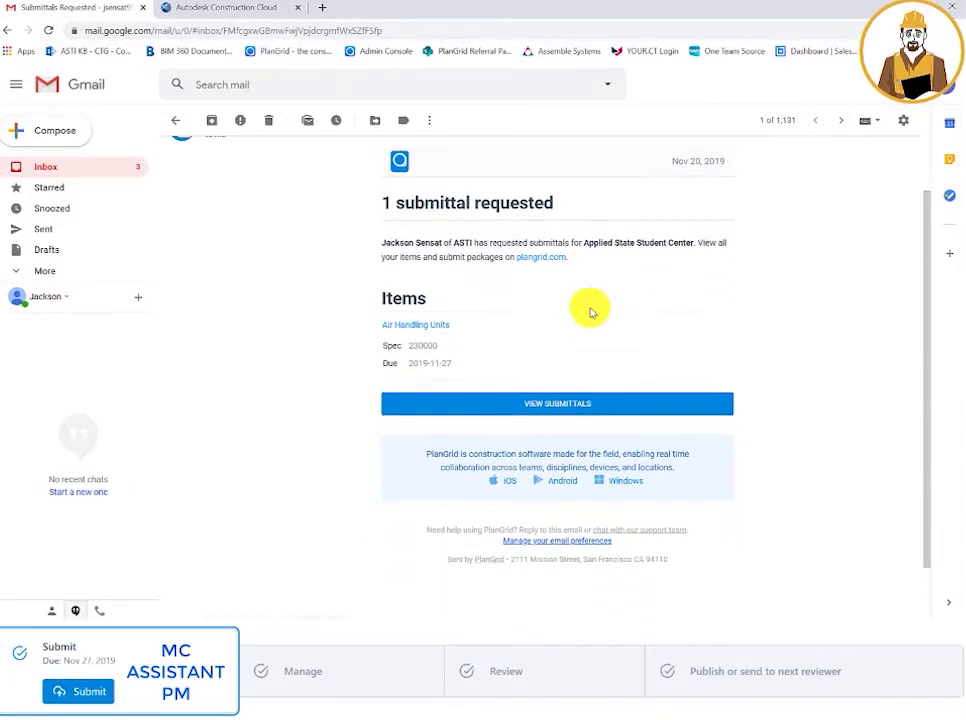
# Step: Open the request and select the assigned Air Handling Units item for the package
pyautogui.click(429, 327)
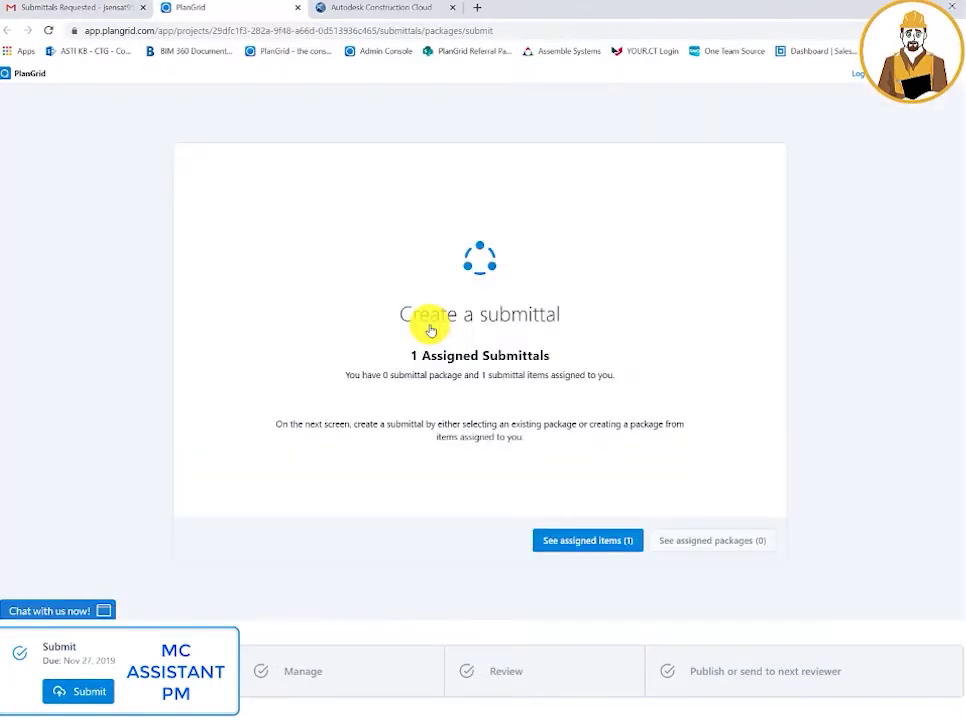
pyautogui.click(551, 543)
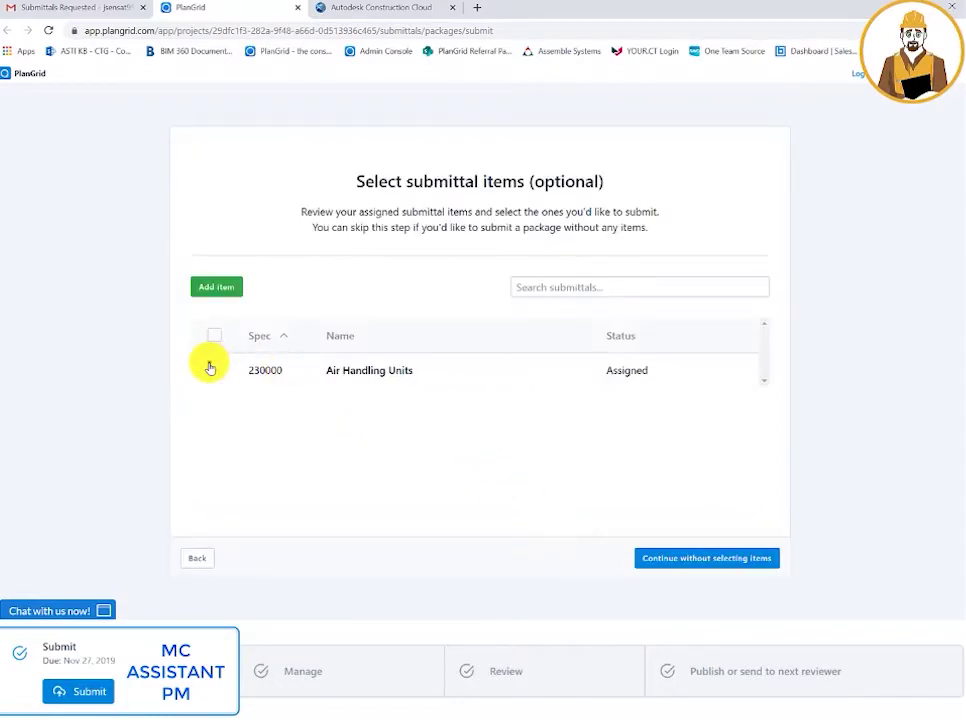
pyautogui.click(214, 370)
pyautogui.click(758, 558)
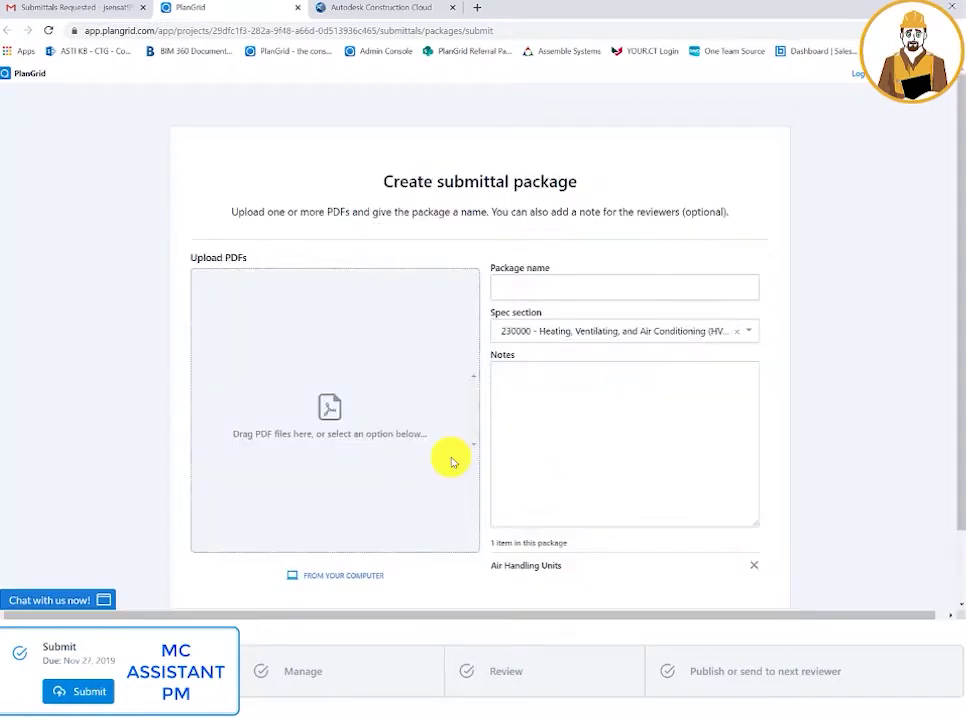
# Step: Attach AHUs.pdf, name the package 'Air Handling Units', submit it, and view the submittal
pyautogui.scroll(-1, 398, 418)
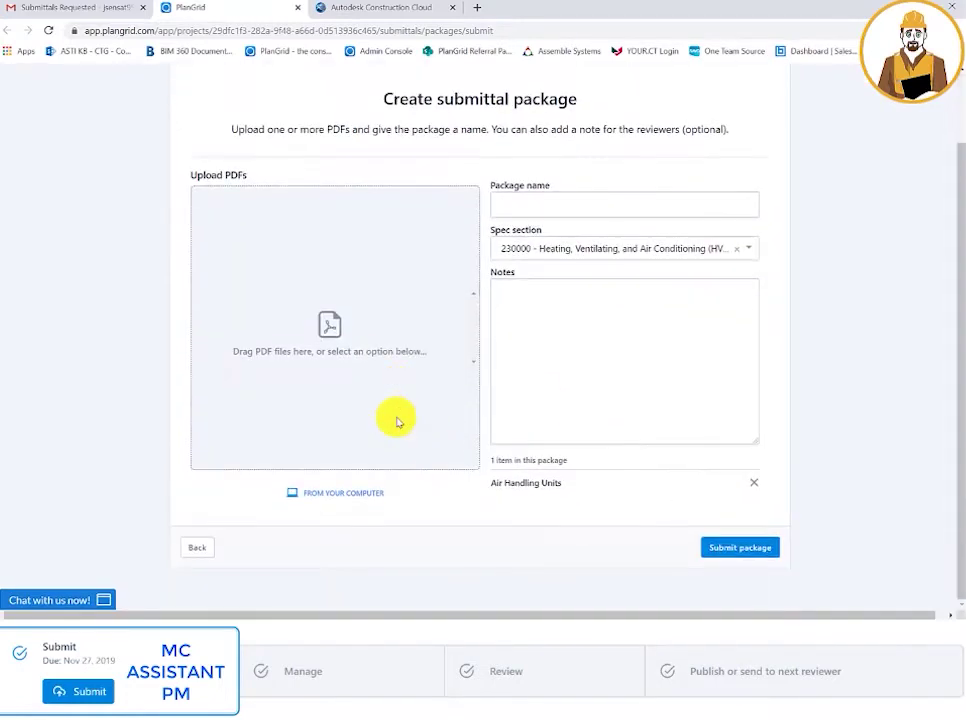
pyautogui.click(330, 493)
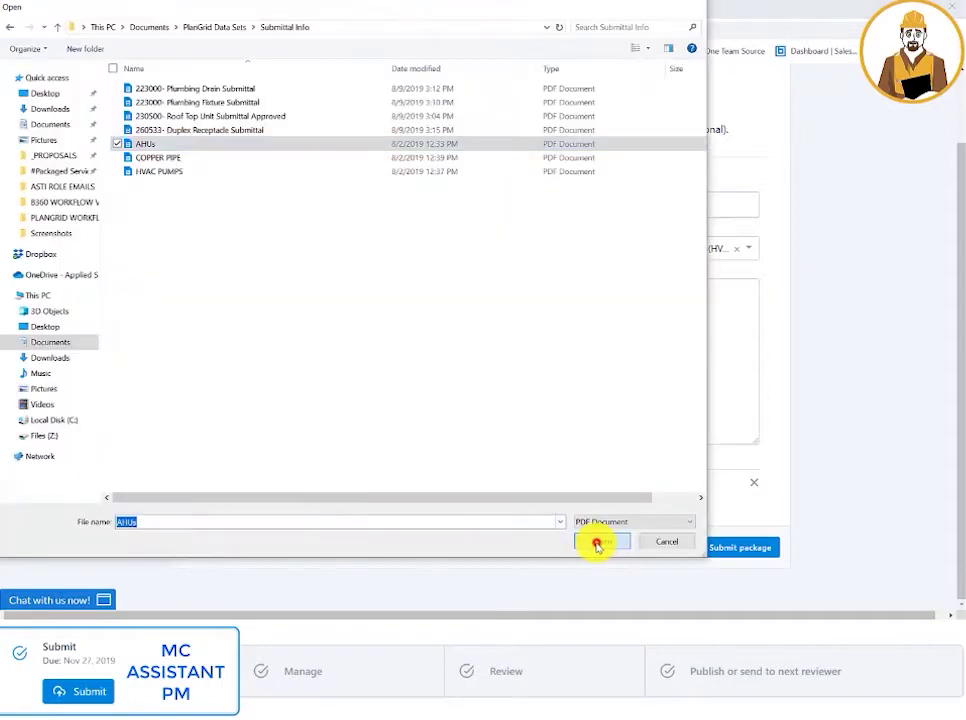
pyautogui.click(597, 544)
pyautogui.doubleClick(600, 202)
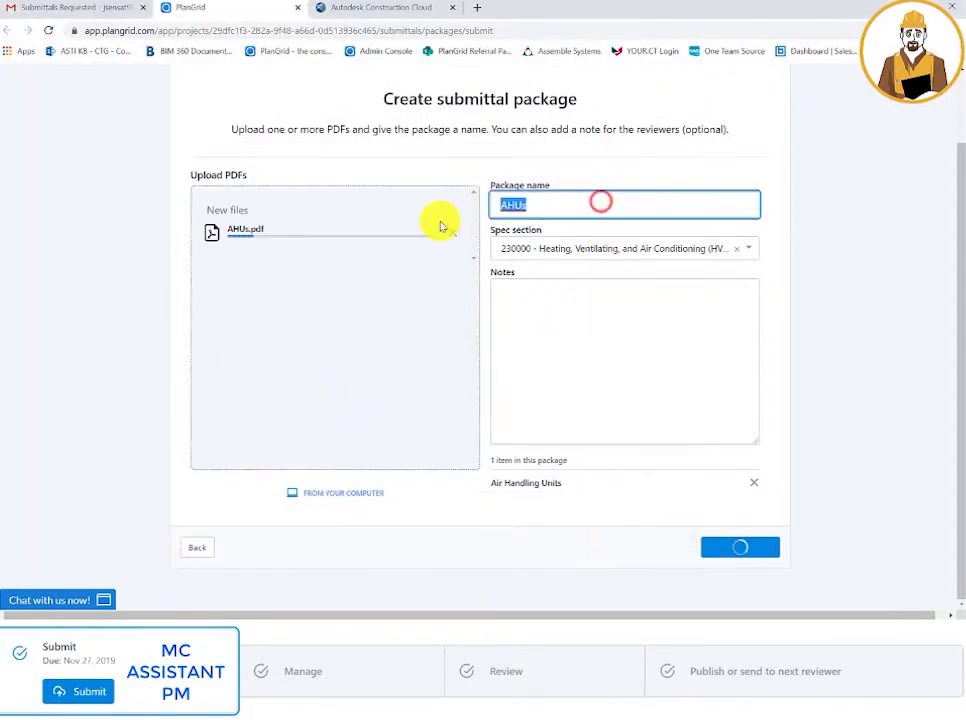
pyautogui.write('Air Handling ')
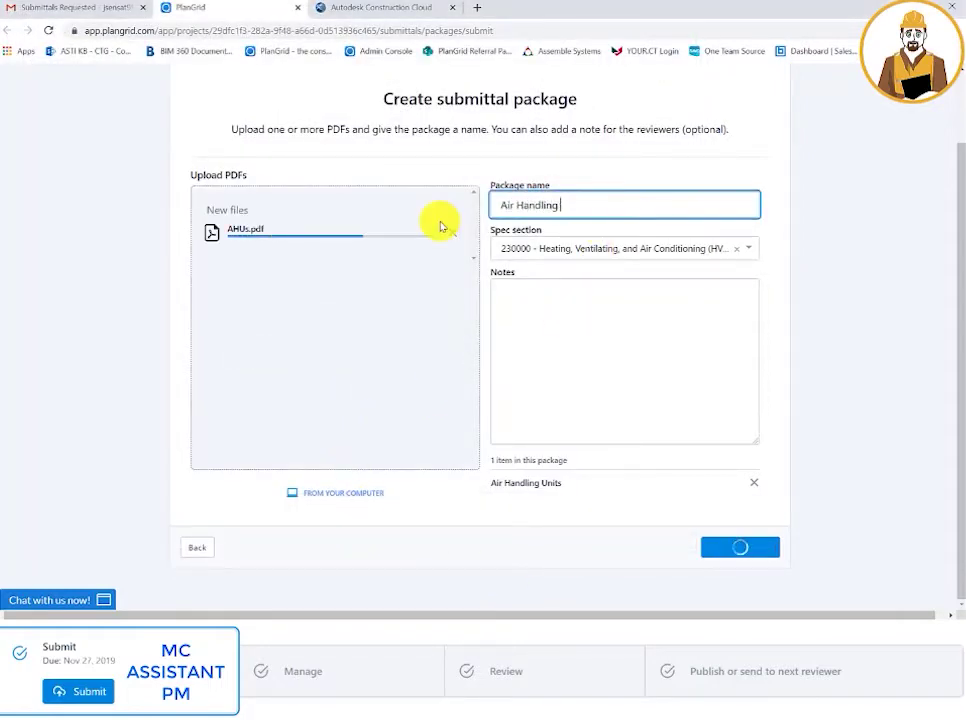
pyautogui.write('Units')
pyautogui.click(586, 536)
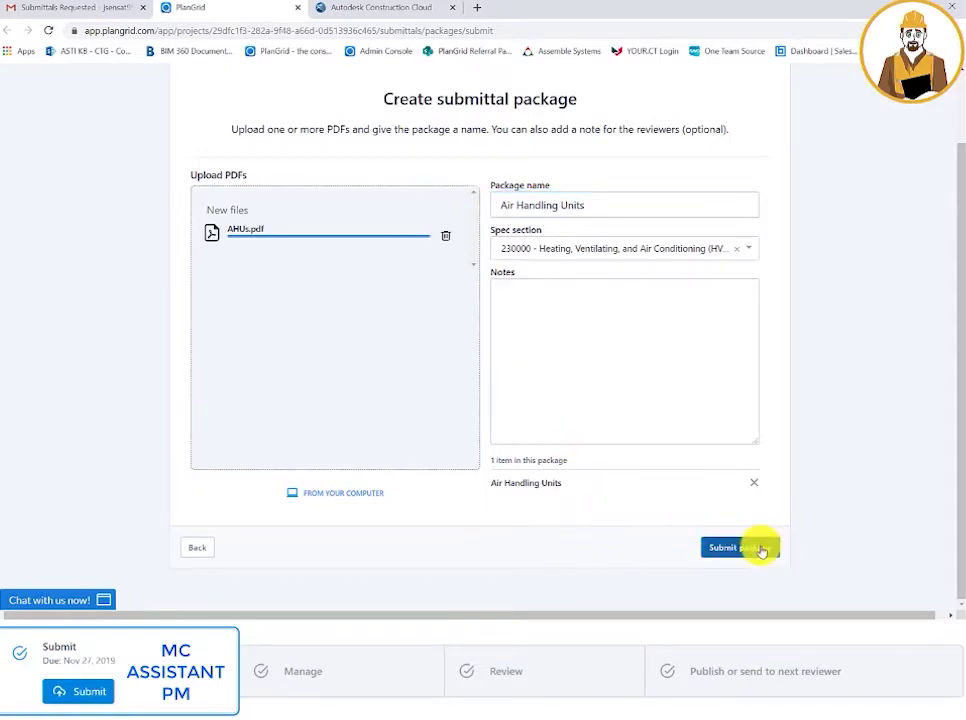
pyautogui.click(761, 551)
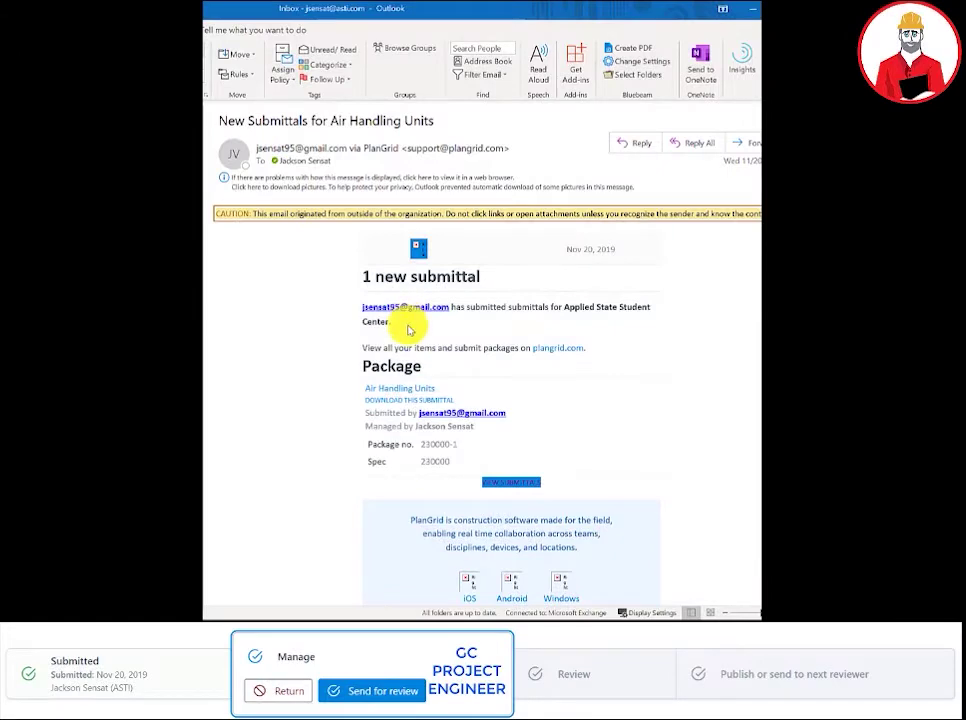
pyautogui.click(502, 483)
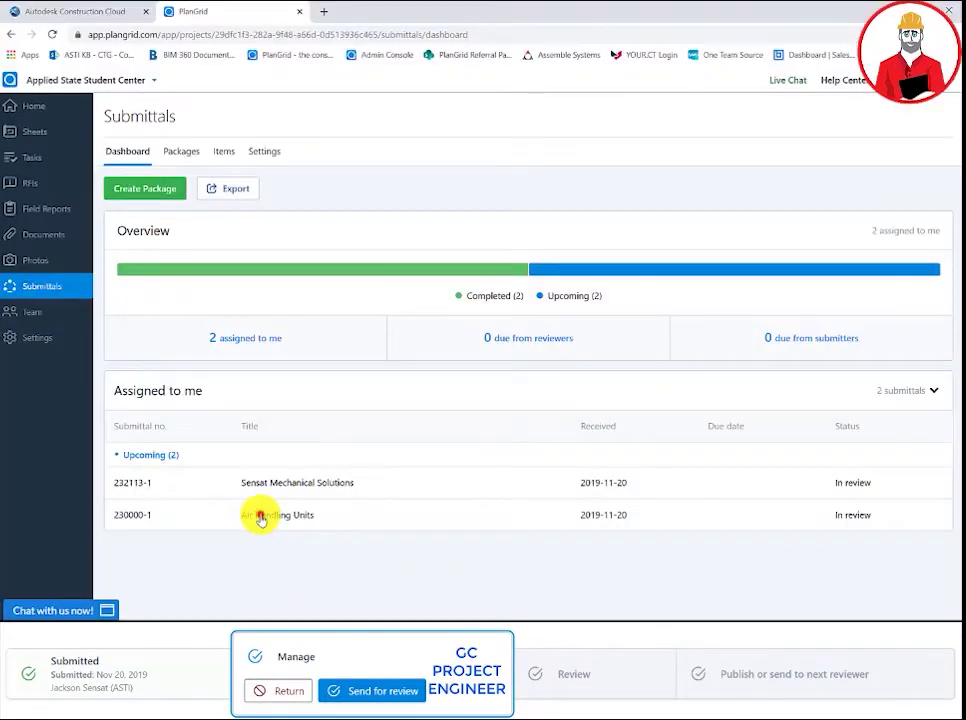
# Step: Open the Air Handling Units package, download AHUs.pdf, page through it and close it
pyautogui.click(254, 514)
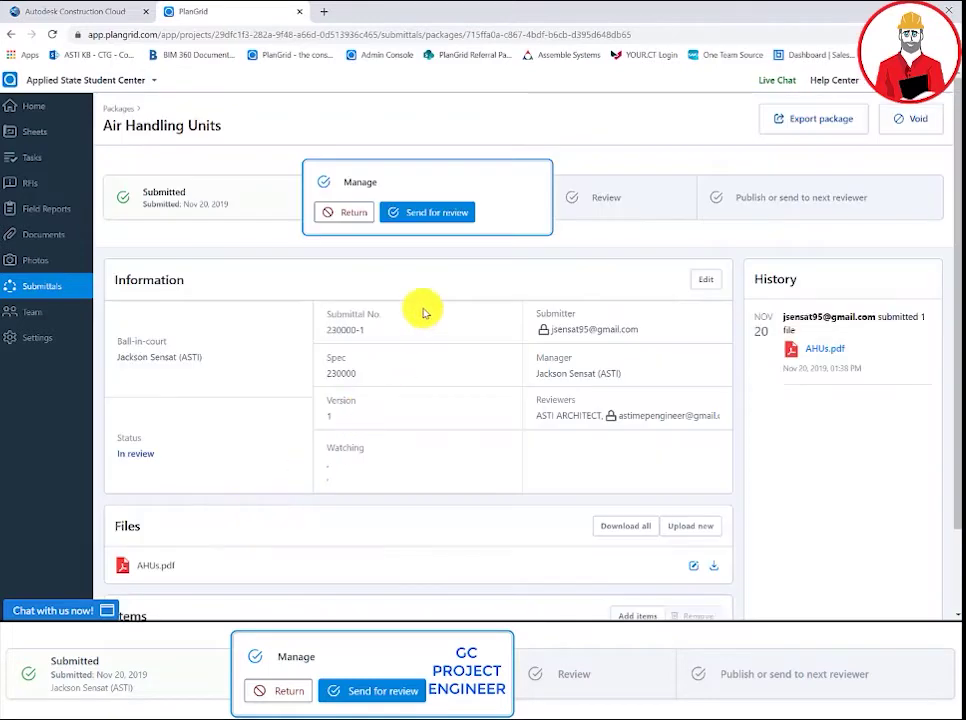
pyautogui.scroll(-1, 425, 315)
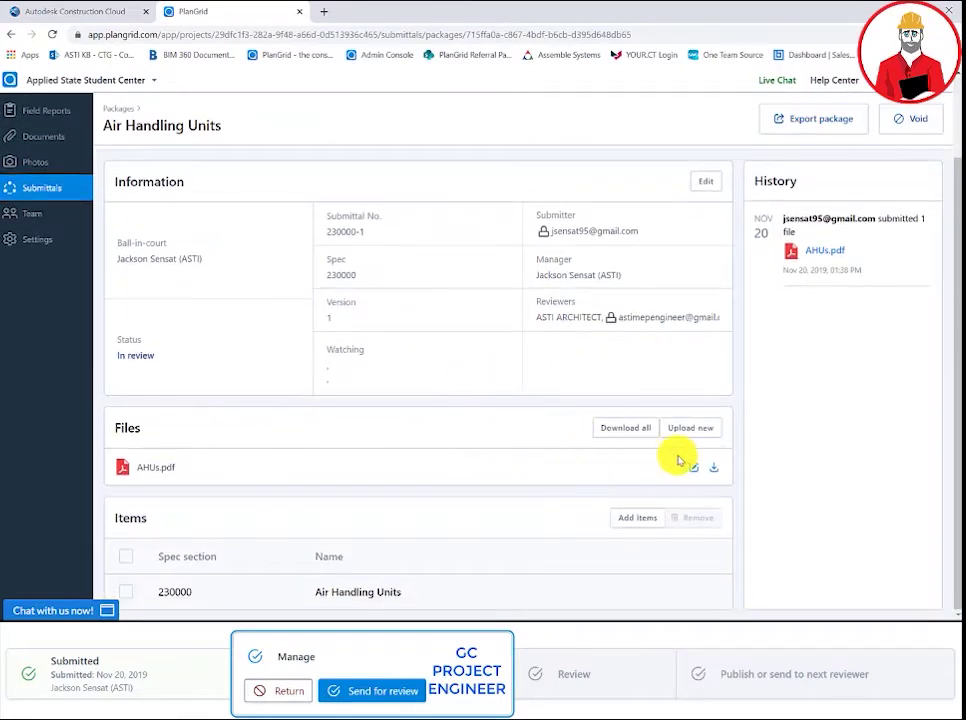
pyautogui.click(712, 467)
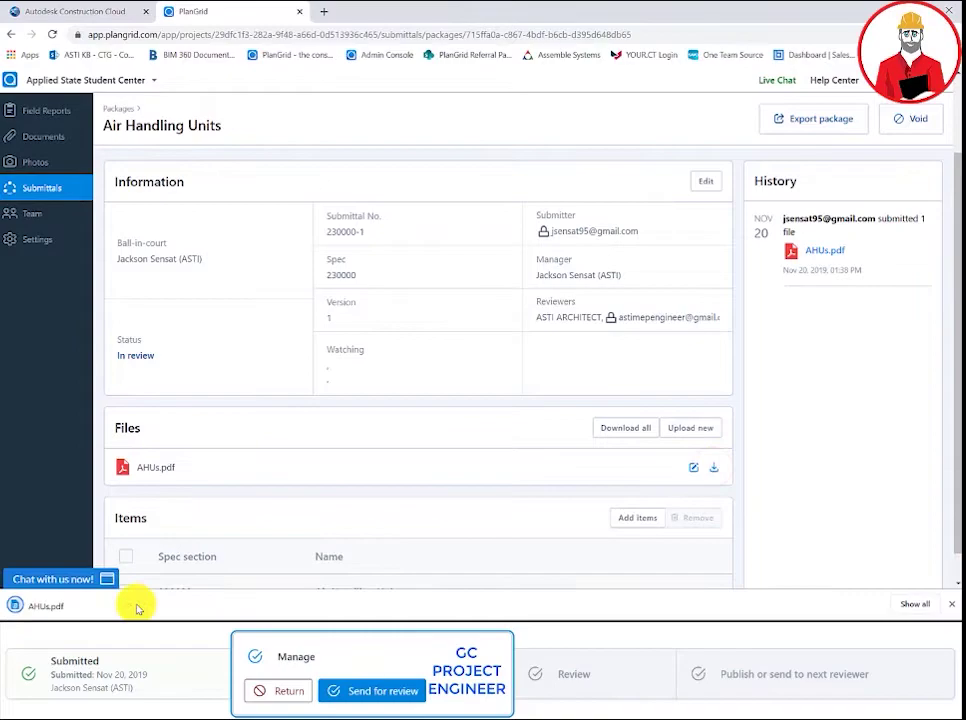
pyautogui.click(134, 606)
pyautogui.scroll(-3, 565, 416)
pyautogui.scroll(-15, 568, 422)
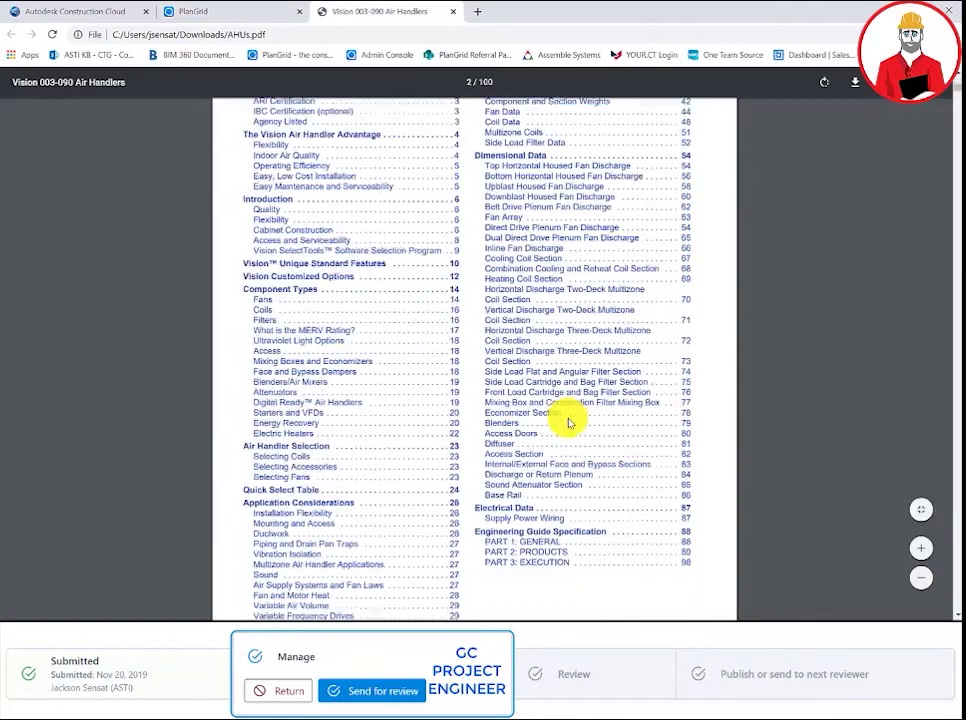
pyautogui.scroll(-4, 568, 422)
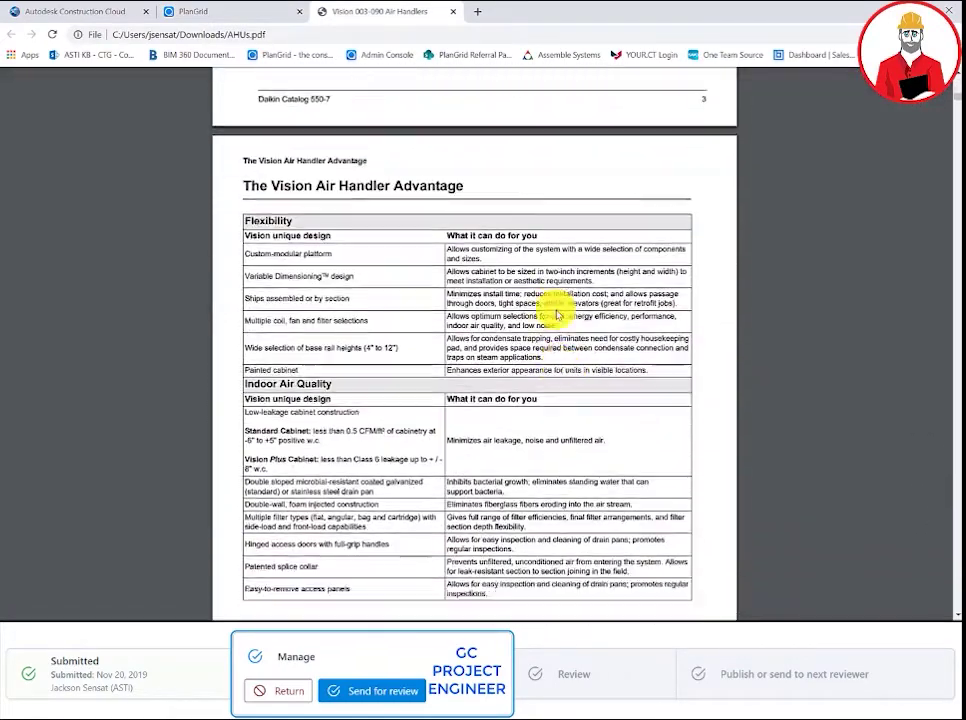
pyautogui.click(453, 11)
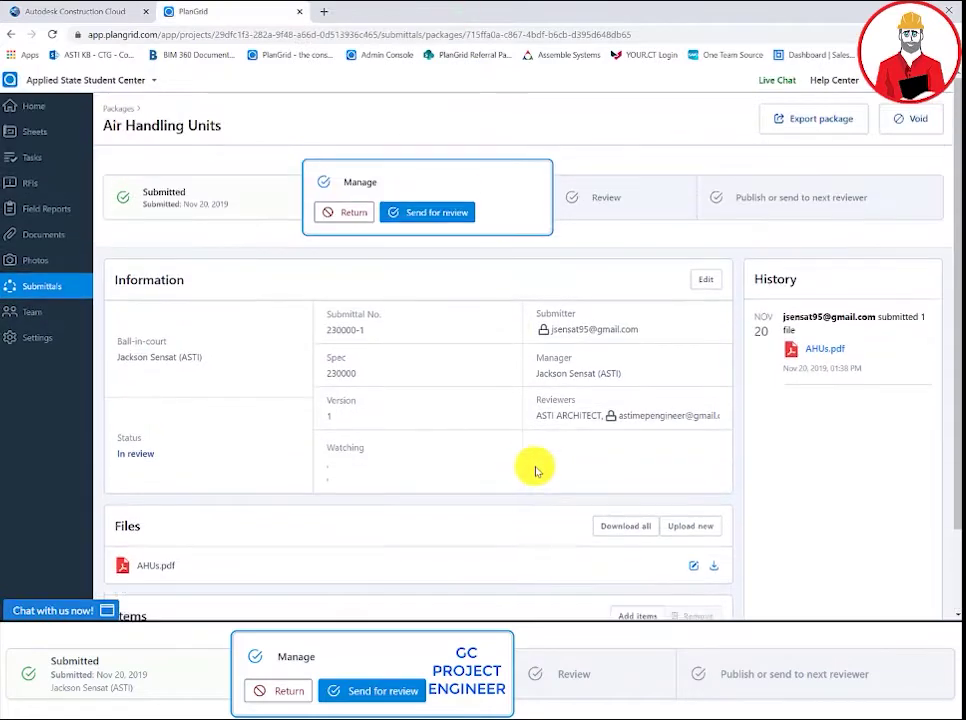
# Step: Send the Air Handling Units package to the reviewers for design review
pyautogui.click(397, 208)
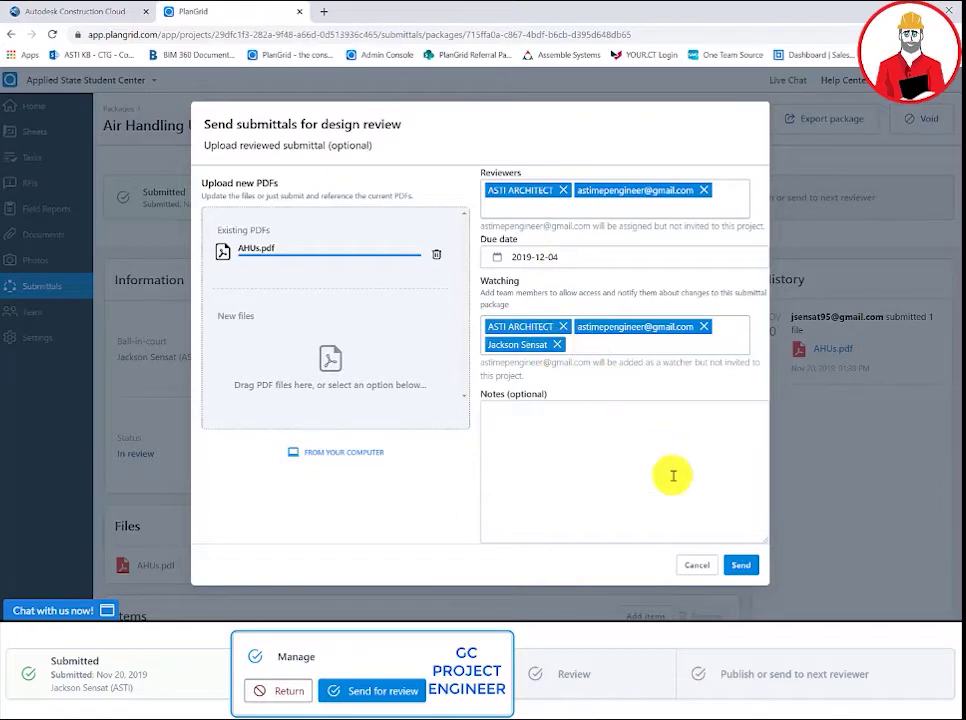
pyautogui.click(733, 568)
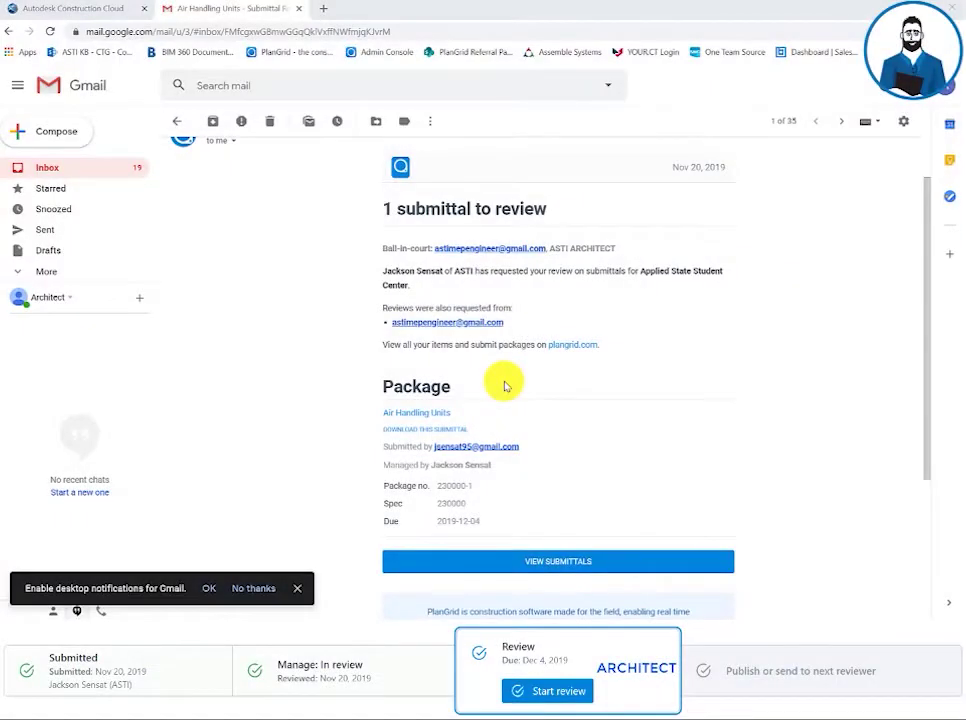
pyautogui.scroll(-3, 505, 385)
# Step: As reviewer, download the submittal as AHUs (2).pdf and page through it
pyautogui.click(565, 437)
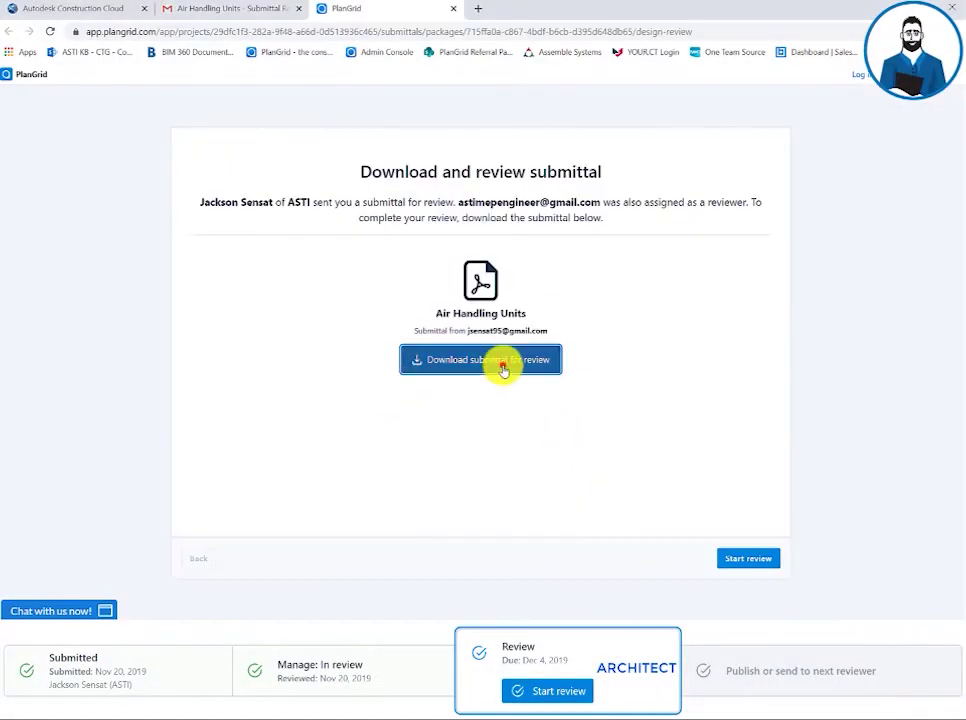
pyautogui.click(503, 367)
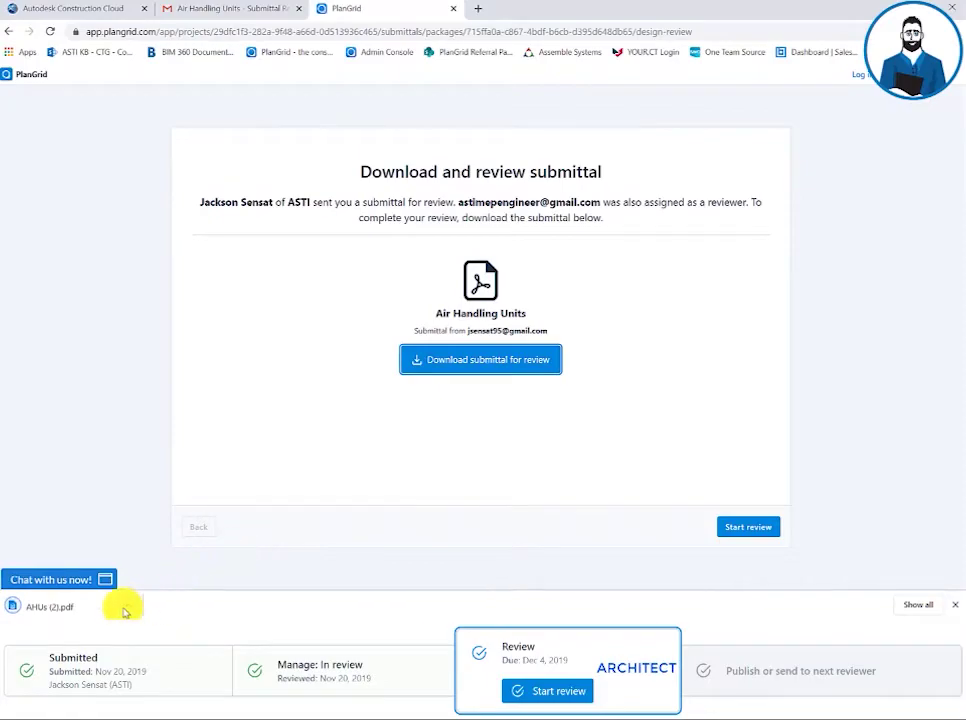
pyautogui.click(125, 612)
pyautogui.click(157, 510)
pyautogui.scroll(-1, 504, 312)
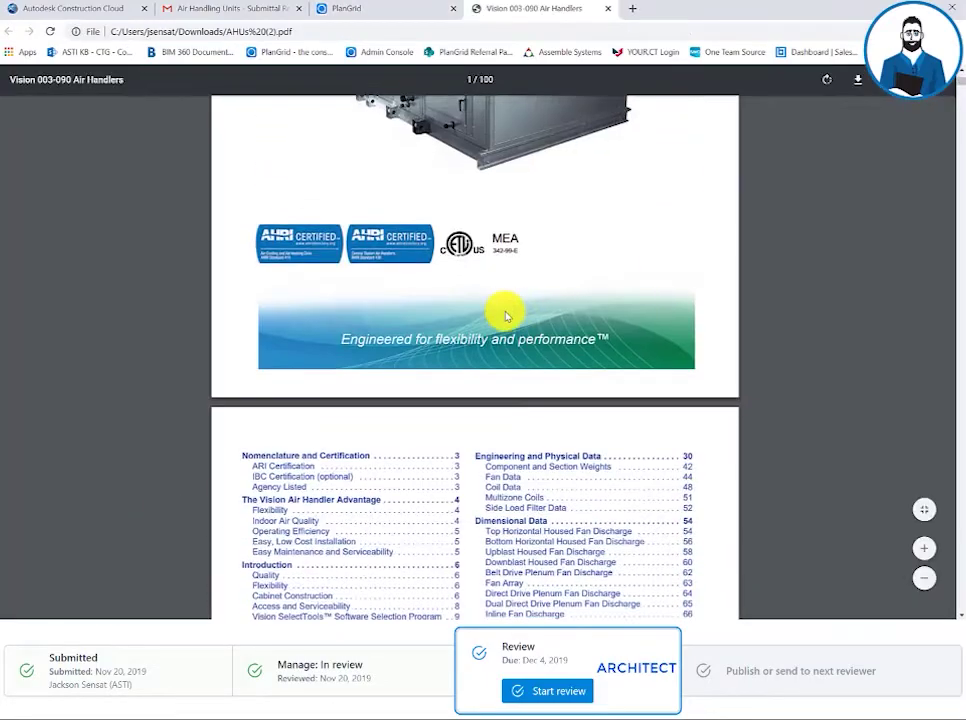
pyautogui.scroll(-15, 506, 316)
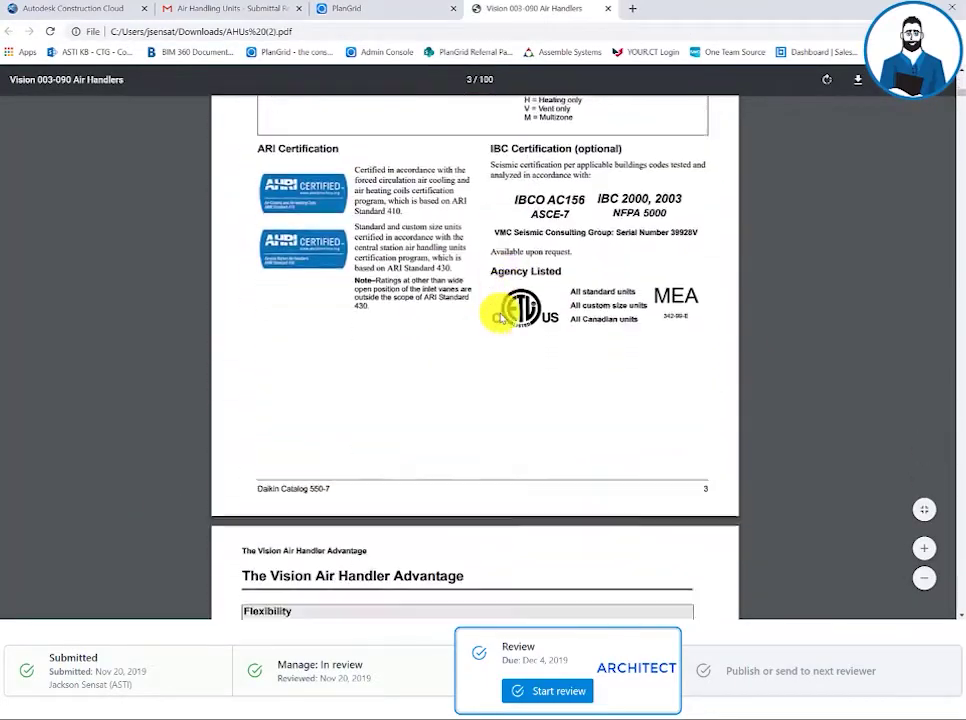
pyautogui.scroll(-5, 497, 316)
# Step: Start the architect's review with response Approved and the note 'No exceptions taken.'
pyautogui.click(608, 8)
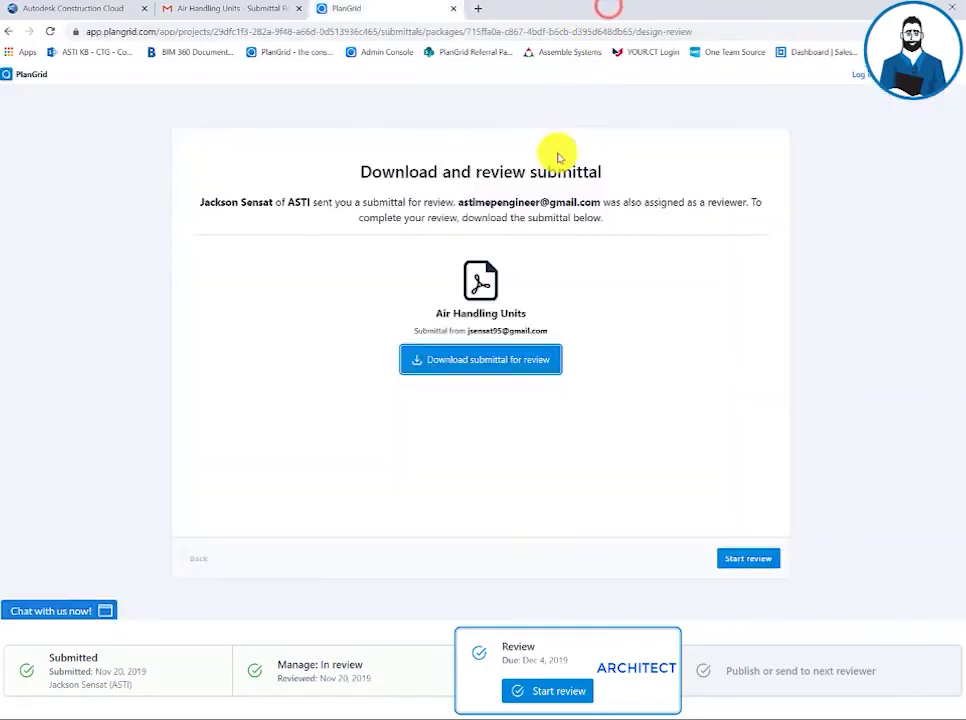
pyautogui.click(735, 560)
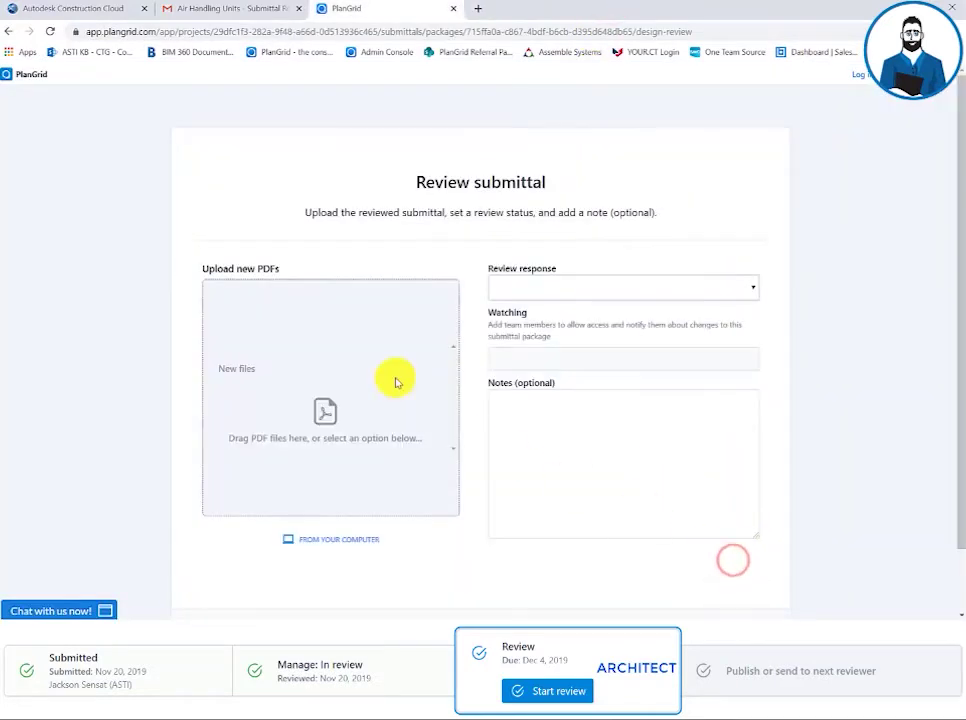
pyautogui.click(594, 290)
pyautogui.click(534, 413)
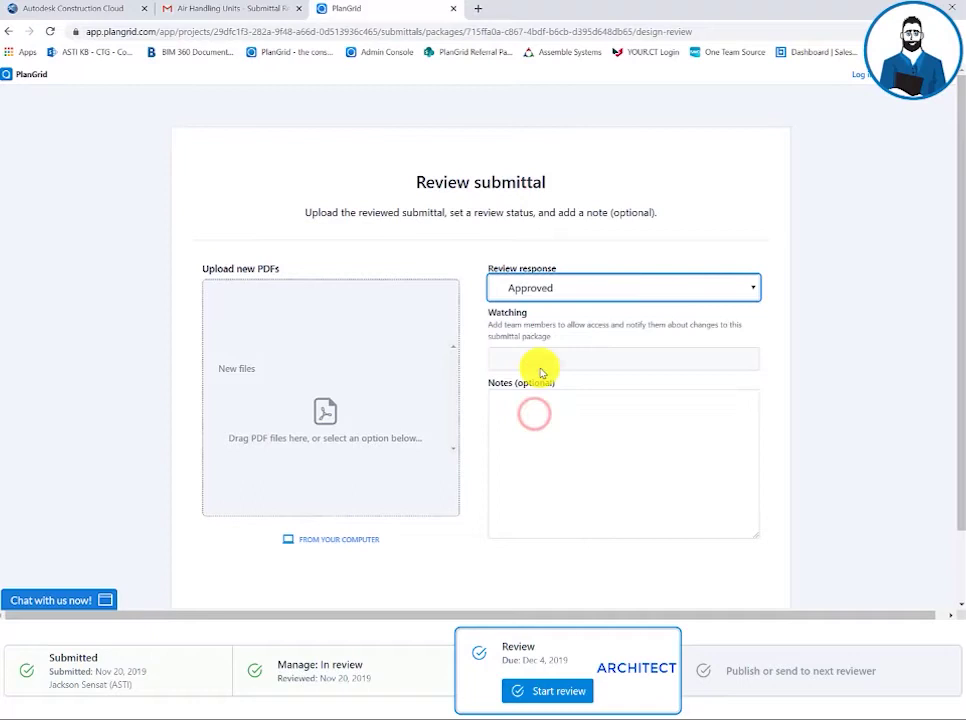
pyautogui.click(535, 407)
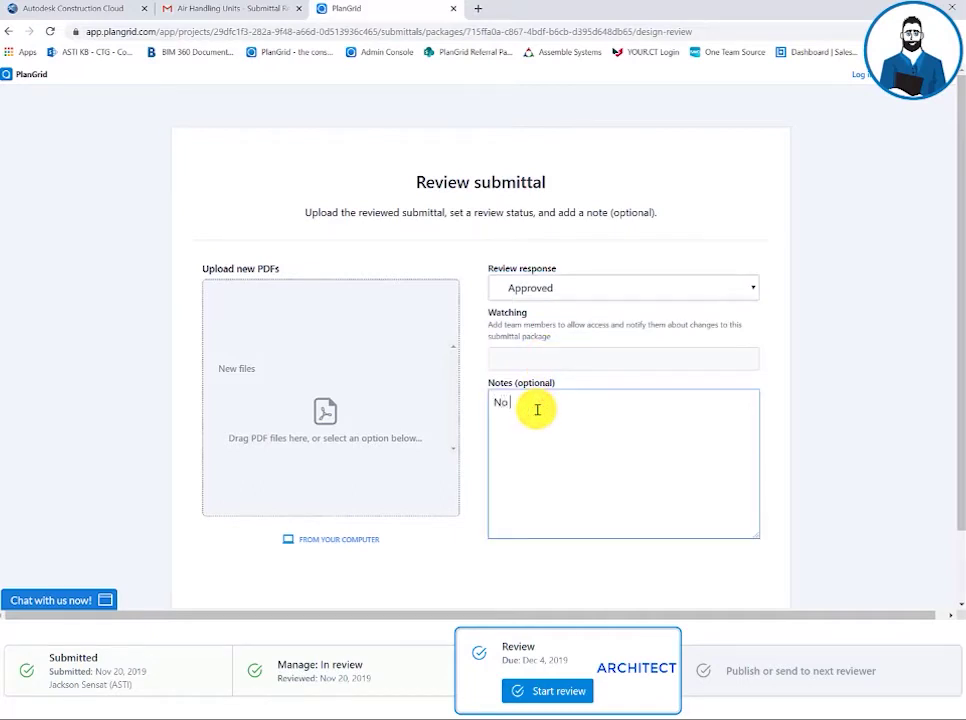
pyautogui.write('No exceptions taken.')
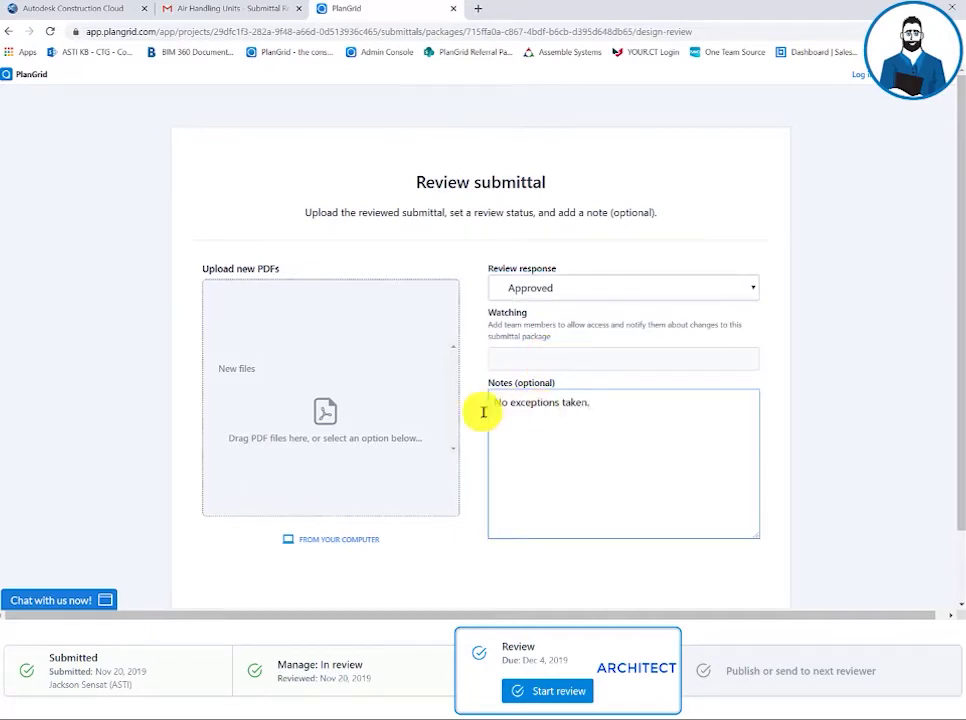
# Step: Upload AHUs.pdf, submit the review, and open the second reviewer's submittal page
pyautogui.scroll(-1, 371, 474)
pyautogui.click(330, 462)
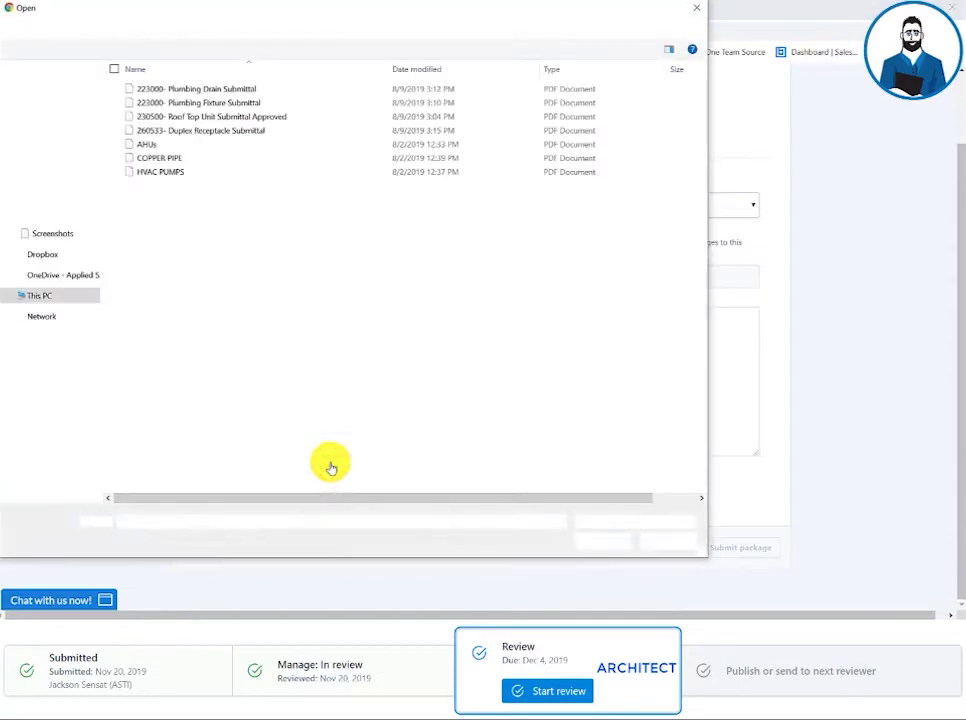
pyautogui.click(220, 143)
pyautogui.click(578, 543)
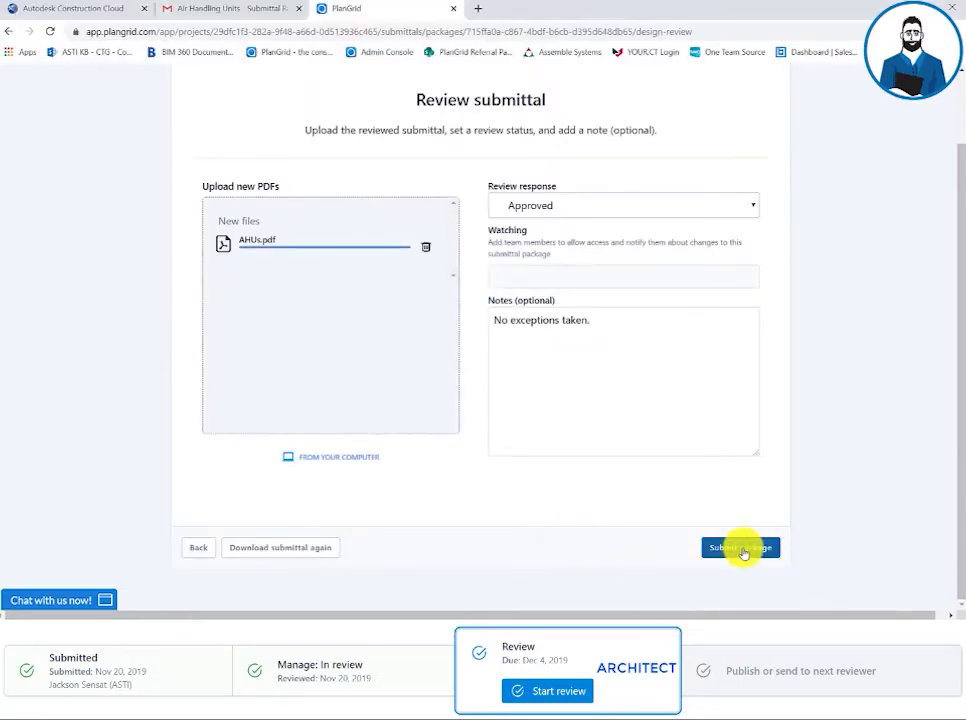
pyautogui.click(741, 549)
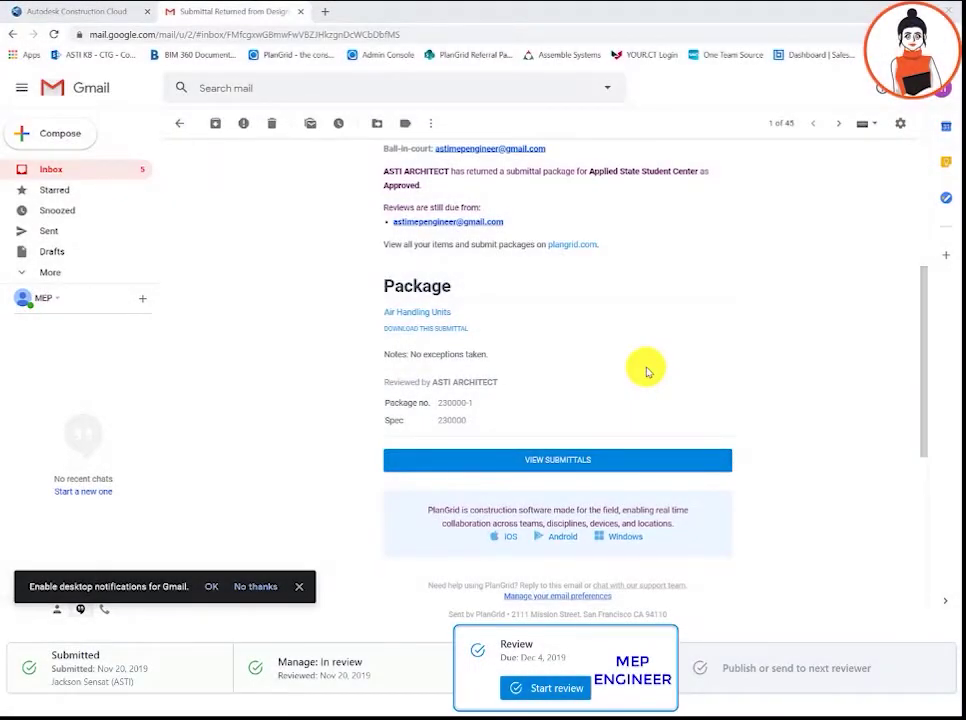
pyautogui.click(586, 464)
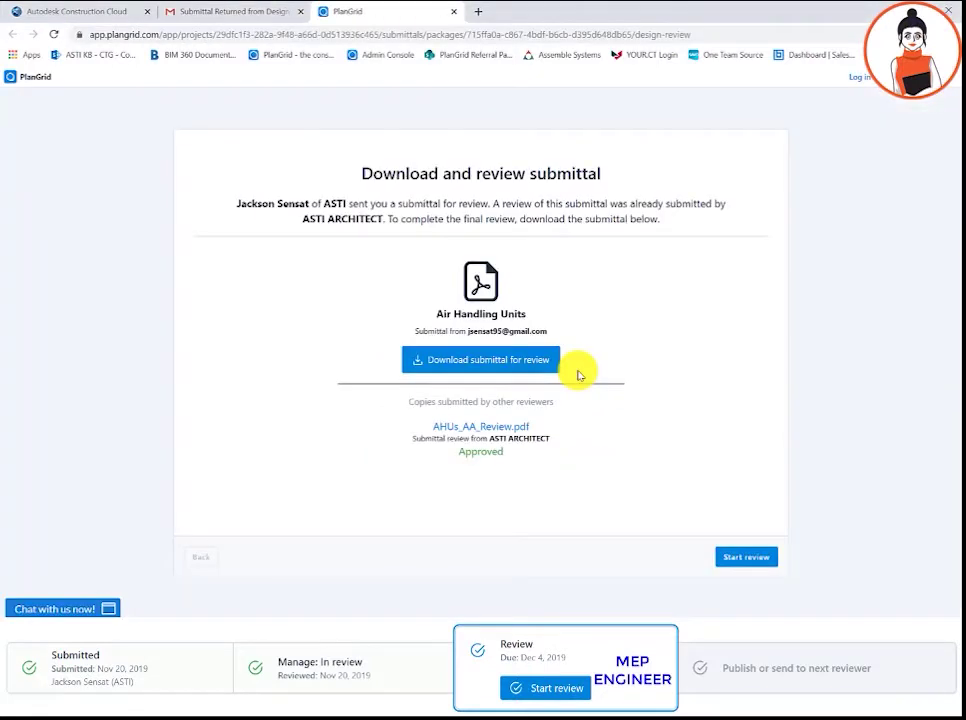
# Step: As the MEP engineer, download the submittal as AHUs (3).pdf and scroll through it
pyautogui.click(540, 366)
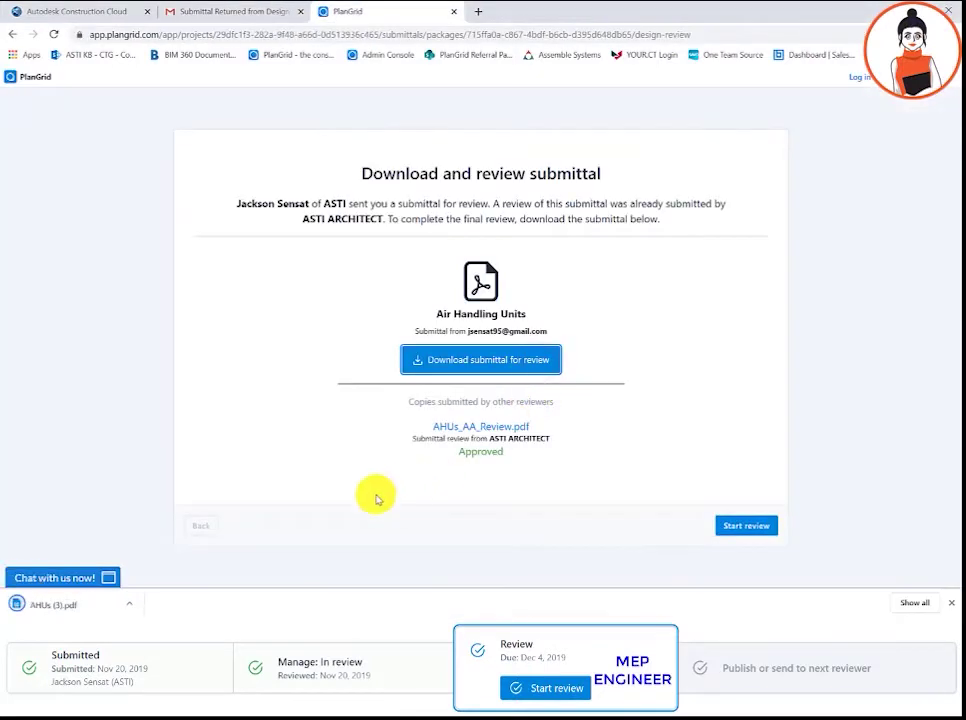
pyautogui.click(130, 605)
pyautogui.click(157, 510)
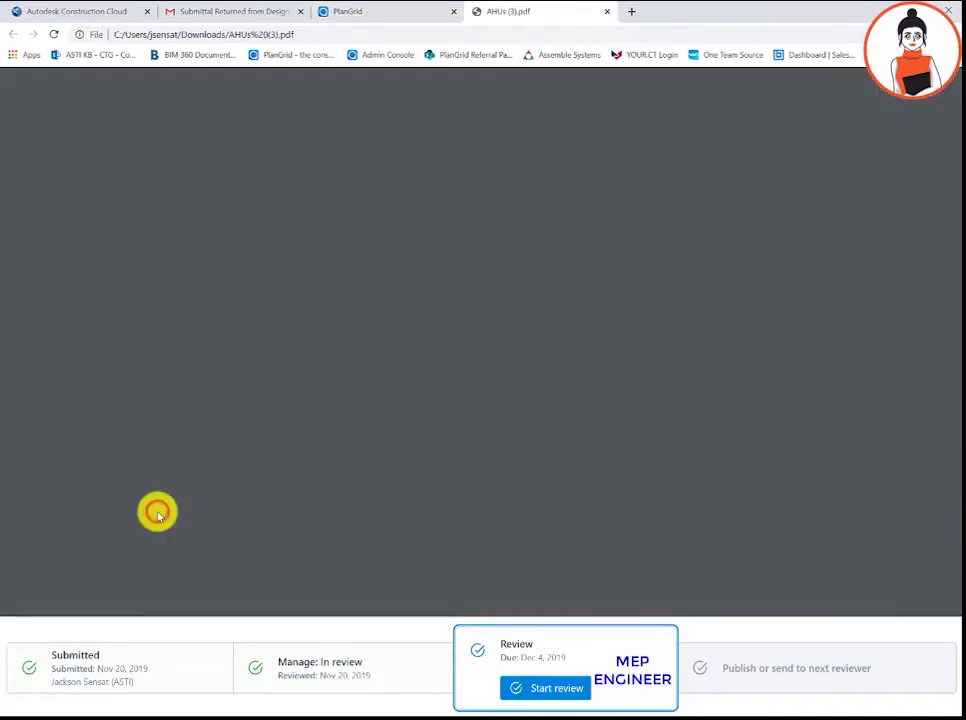
pyautogui.scroll(-6, 545, 340)
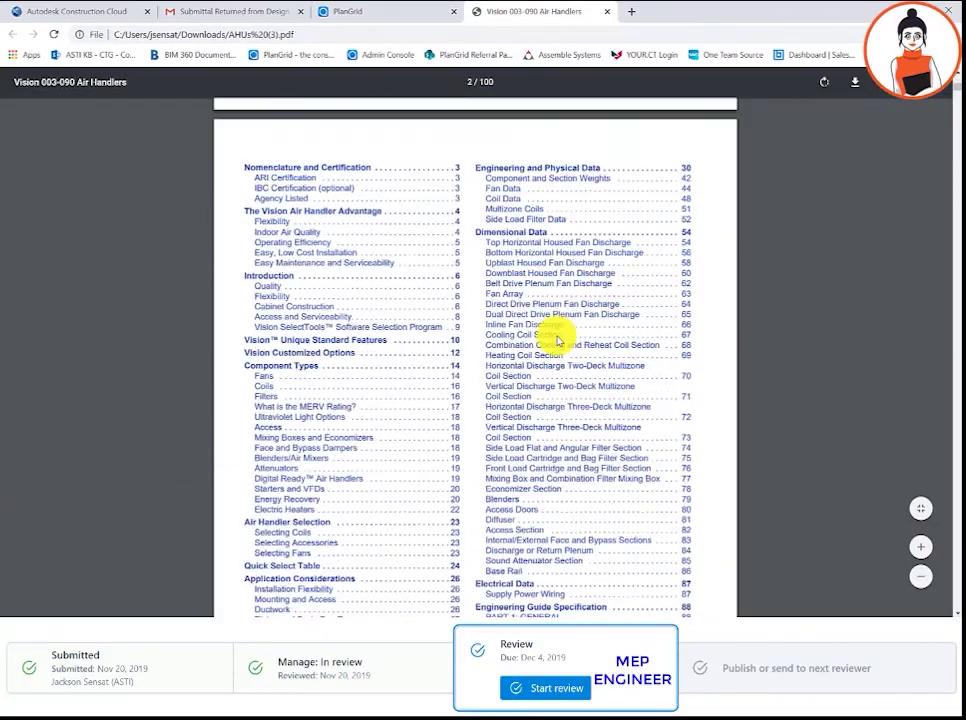
pyautogui.scroll(-15, 558, 341)
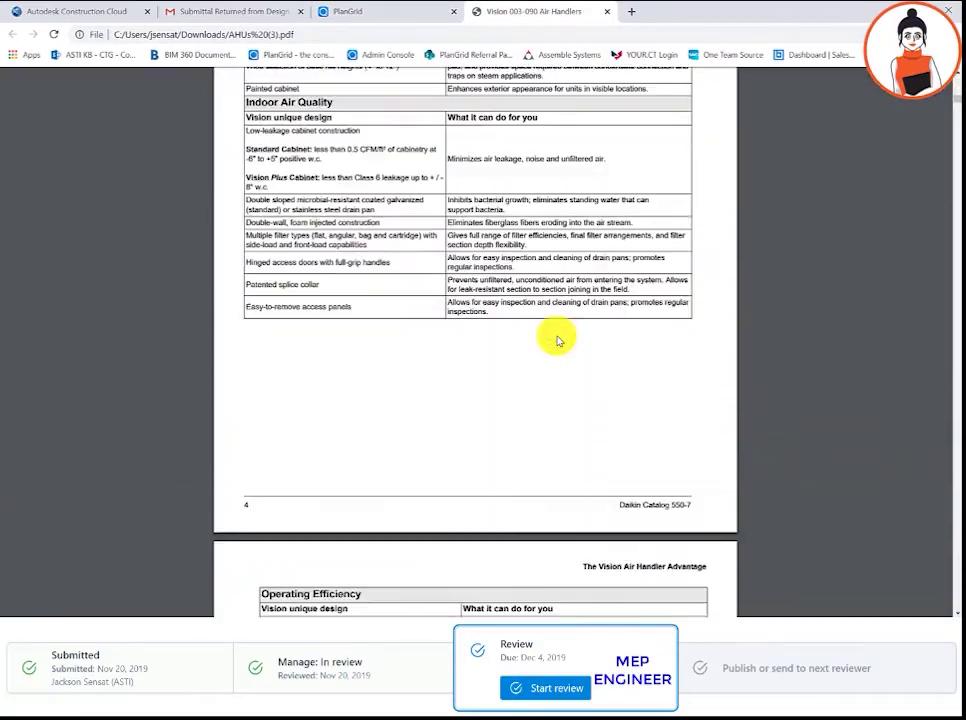
pyautogui.scroll(-5, 556, 330)
# Step: Start the MEP engineer's review with response Approved and the note 'No exceptions taken. Please proceed.'
pyautogui.click(606, 11)
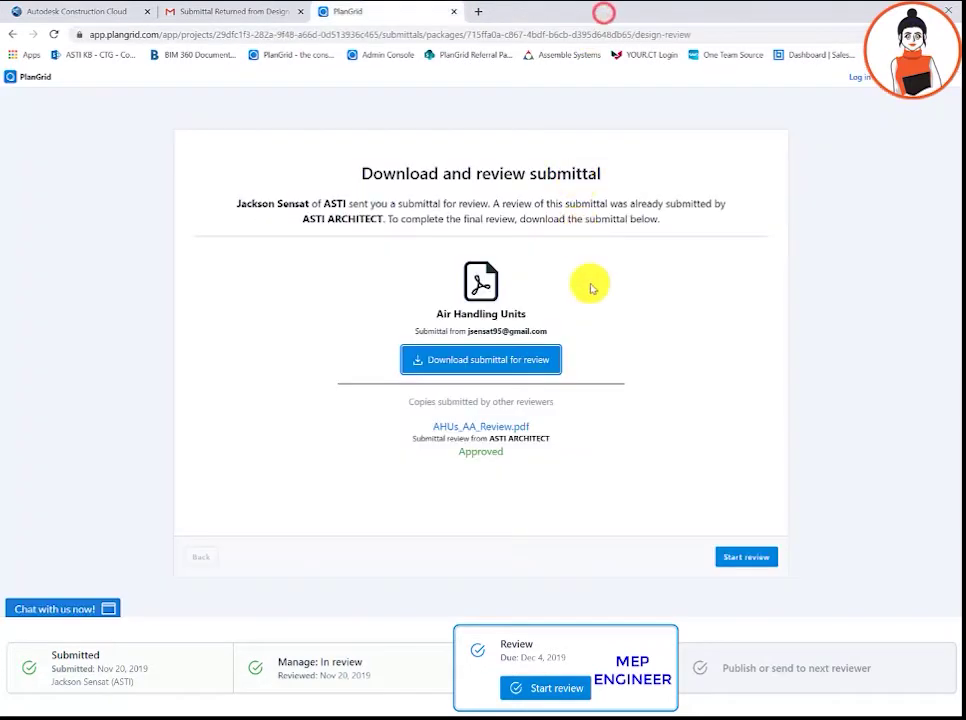
pyautogui.click(737, 565)
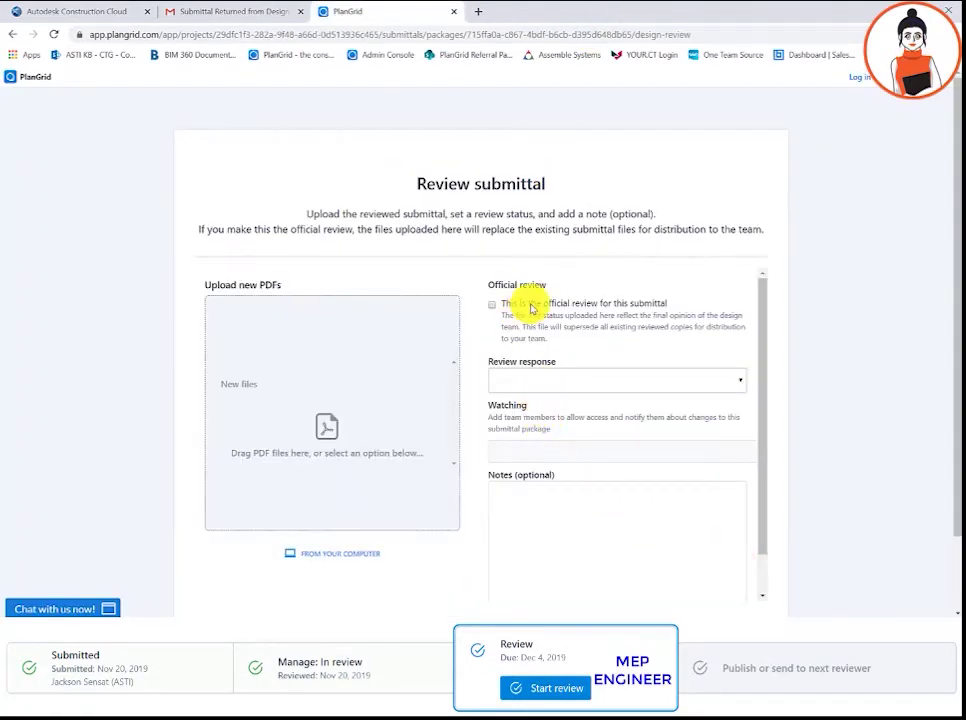
pyautogui.scroll(-1, 556, 330)
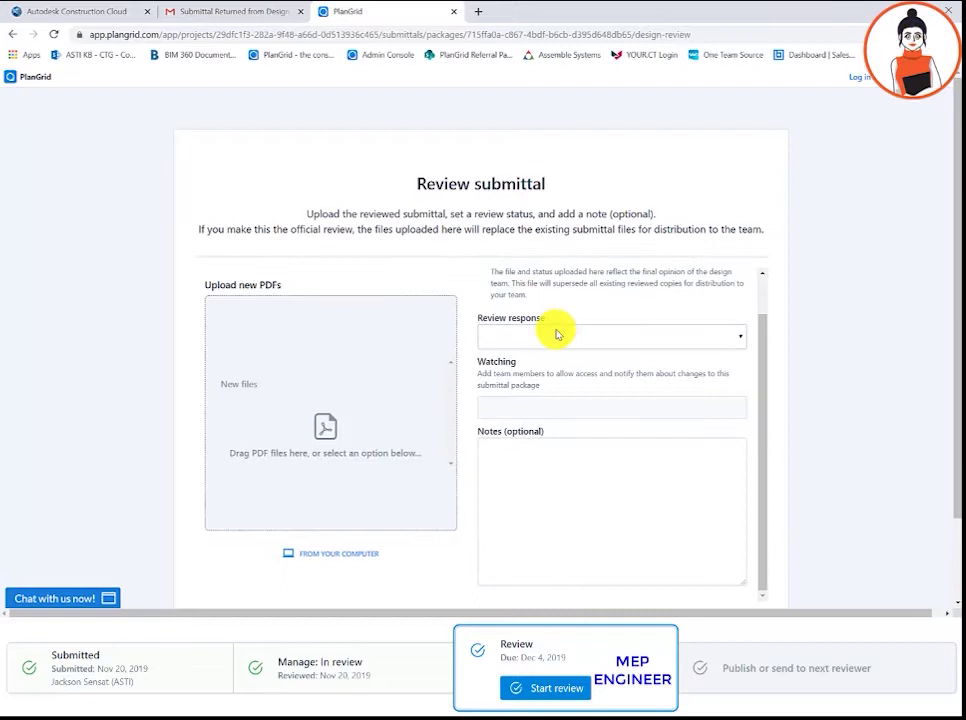
pyautogui.click(569, 343)
pyautogui.click(565, 460)
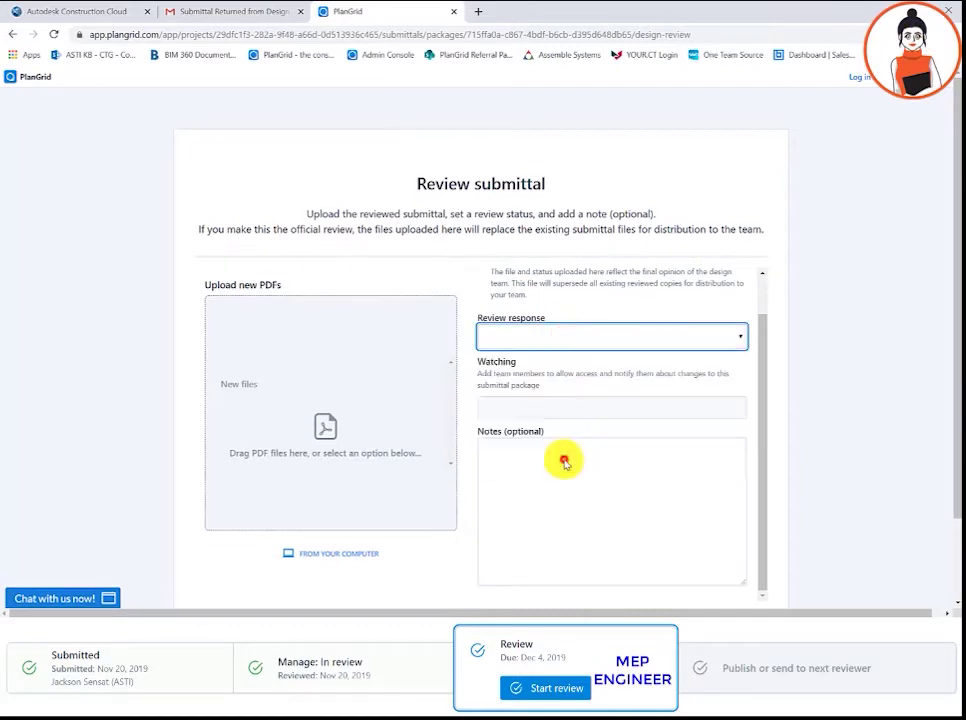
pyautogui.click(563, 459)
pyautogui.scroll(-1, 567, 506)
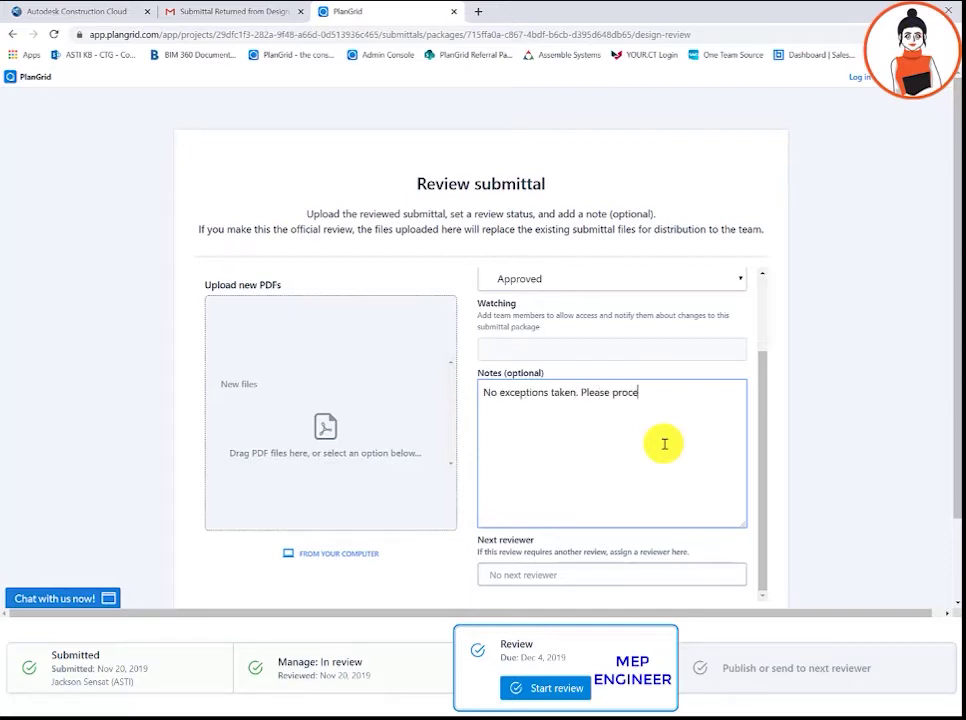
pyautogui.scroll(-2, 483, 578)
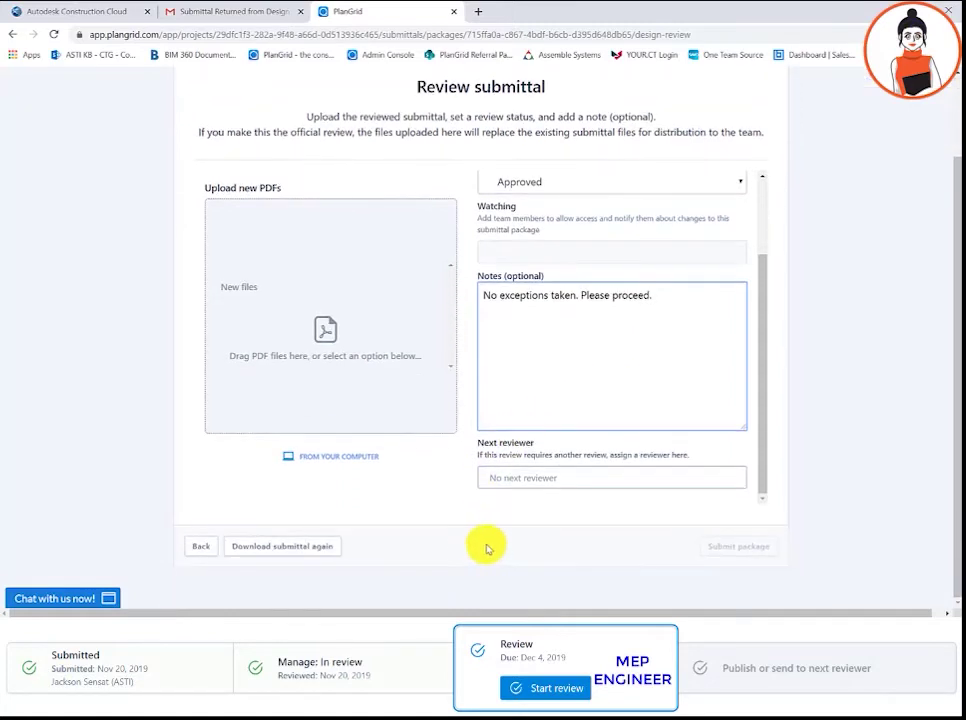
# Step: Attach AHUs.pdf from the Submittal Info folder and submit the review package
pyautogui.click(362, 455)
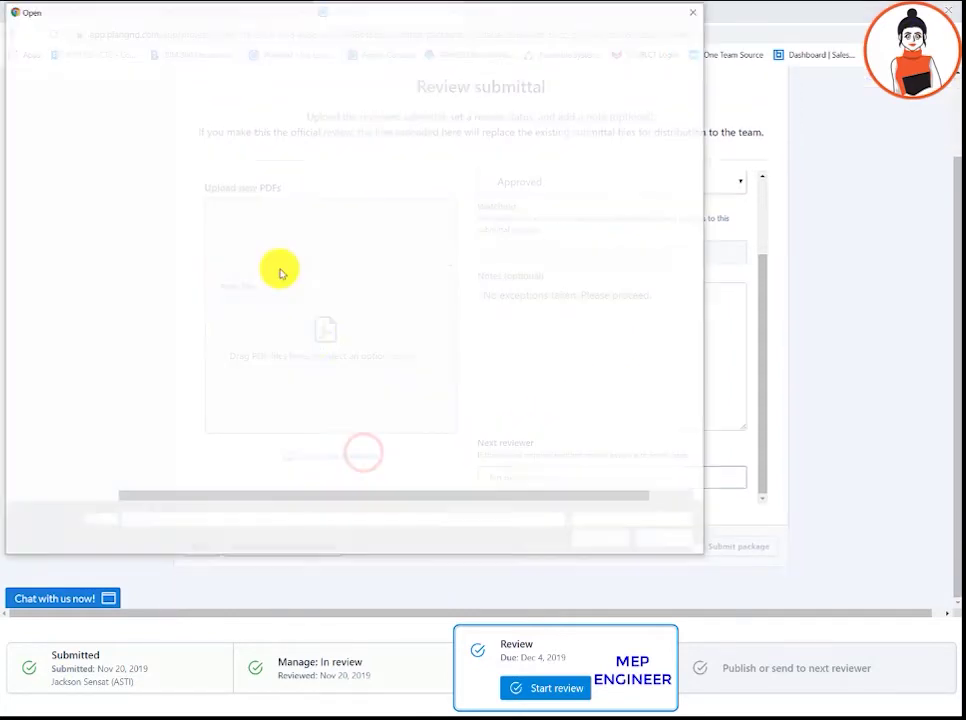
pyautogui.click(220, 159)
pyautogui.click(225, 146)
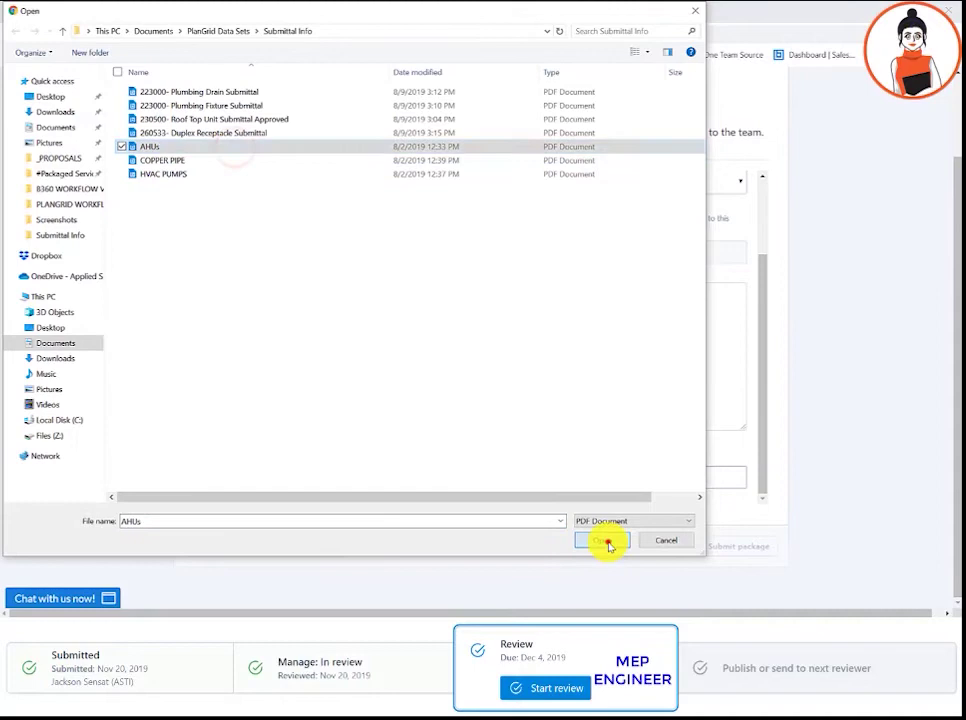
pyautogui.click(604, 540)
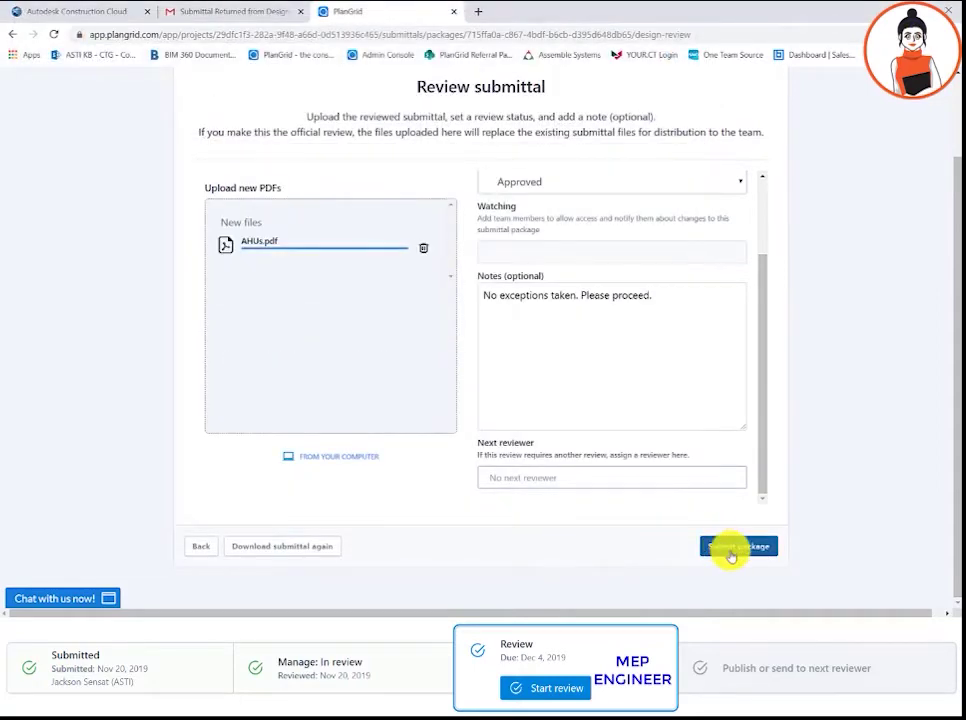
pyautogui.click(730, 549)
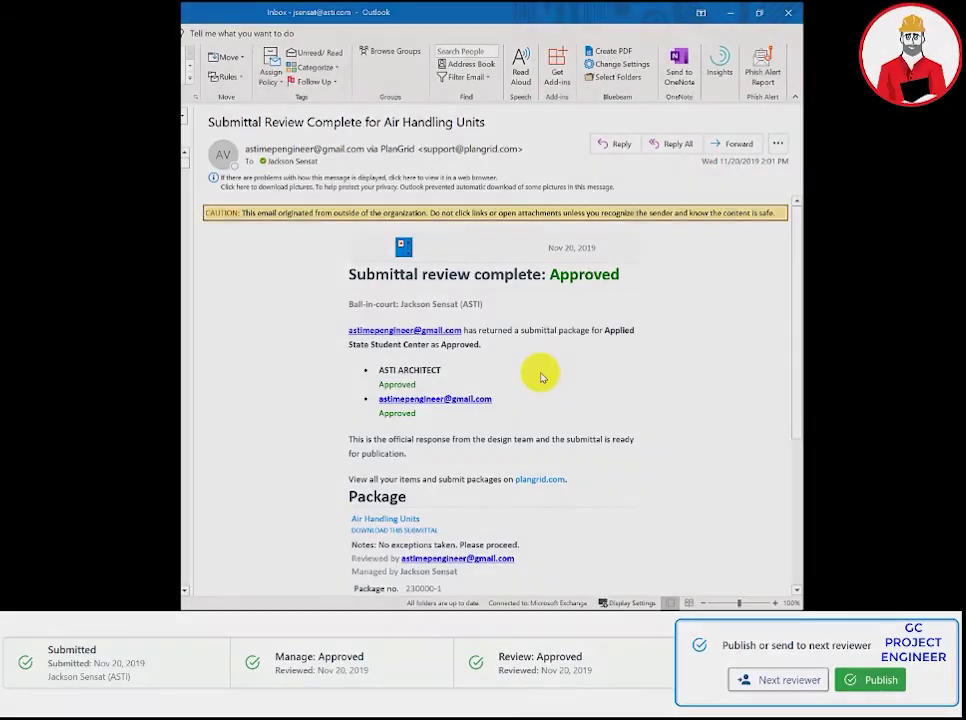
pyautogui.scroll(-2, 540, 377)
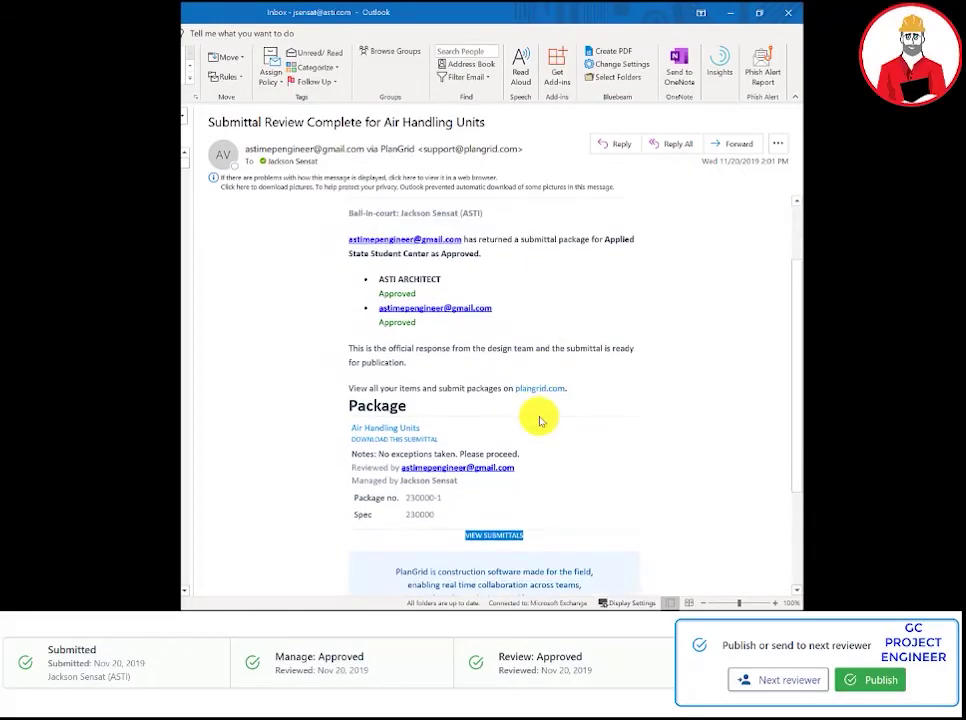
# Step: Open the package from the notification e-mail and check both reviewers' Approved responses
pyautogui.click(491, 537)
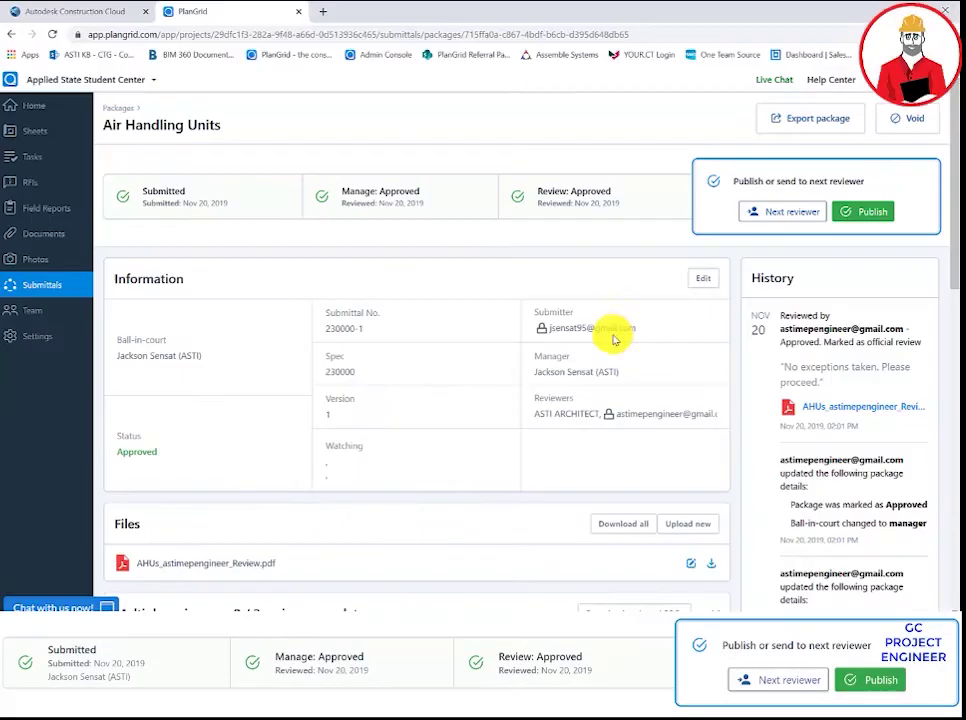
pyautogui.scroll(-4, 831, 400)
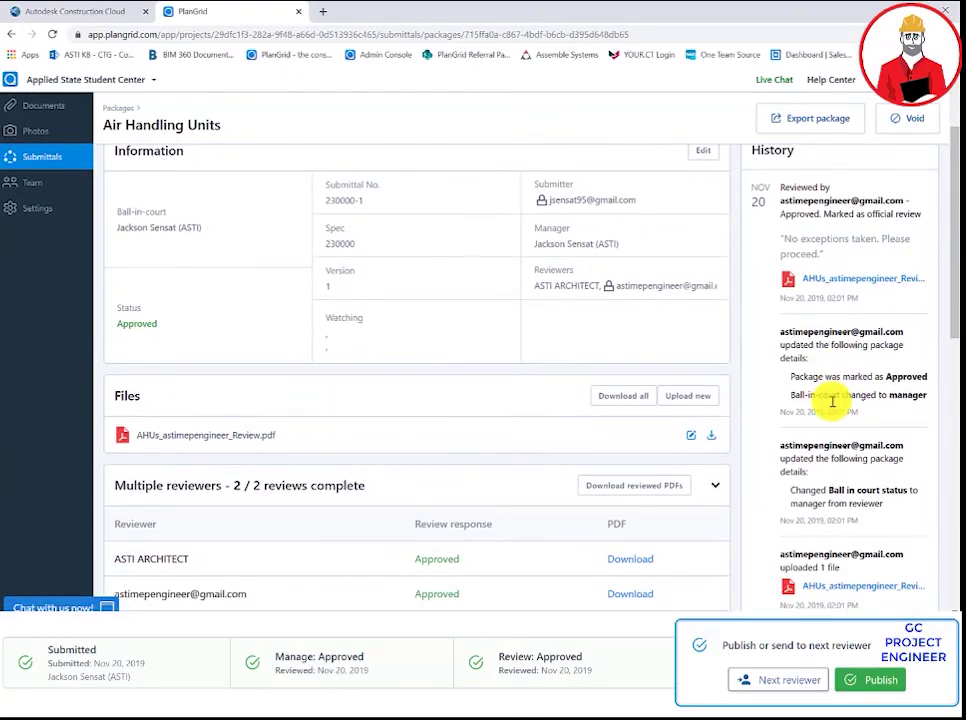
pyautogui.scroll(-3, 831, 400)
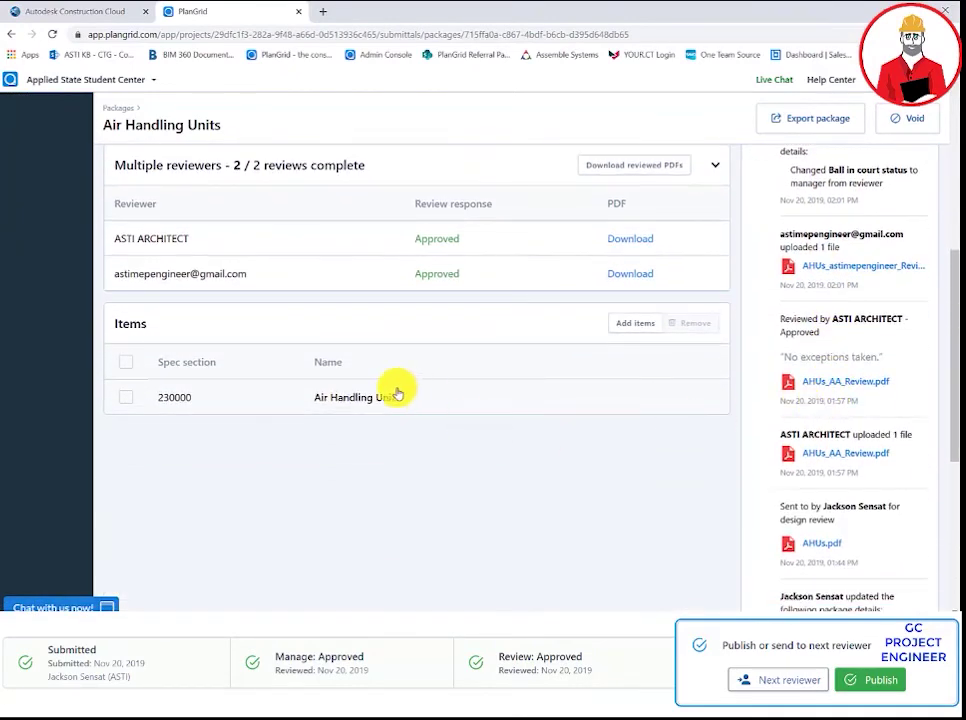
pyautogui.scroll(6, 460, 390)
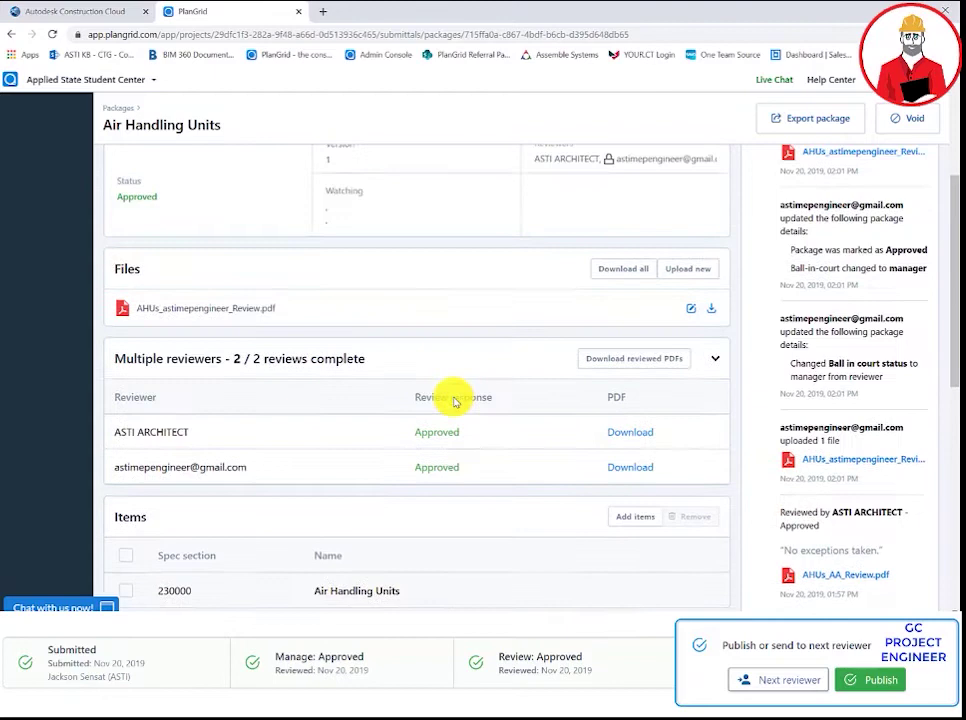
# Step: Publish the Air Handling Units package to the Approved Submittals folder, adding a note to the notification email
pyautogui.click(845, 210)
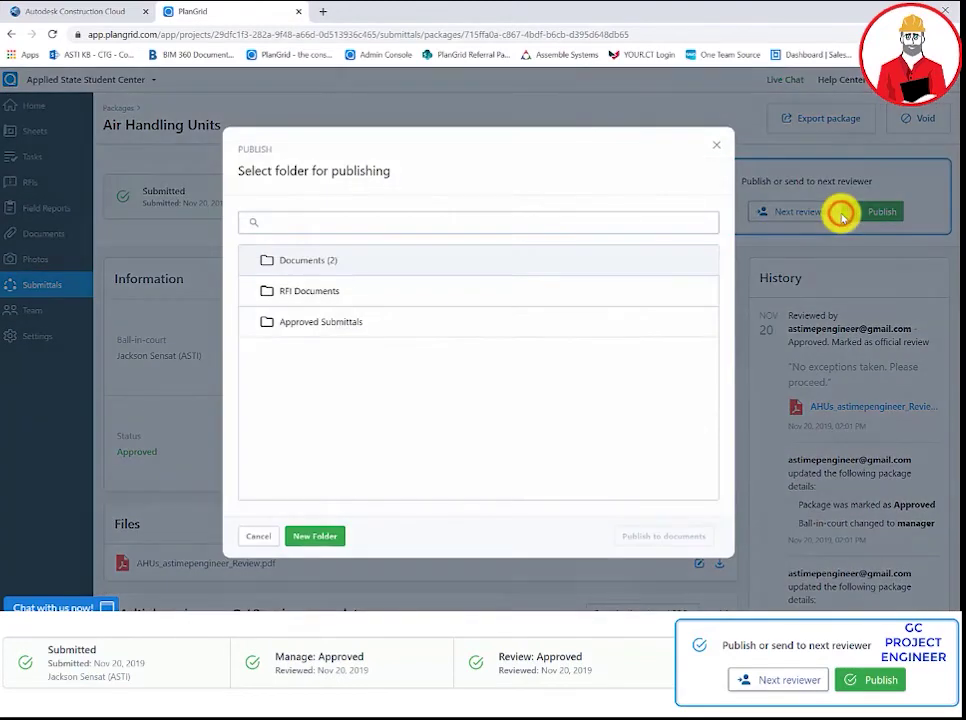
pyautogui.click(306, 321)
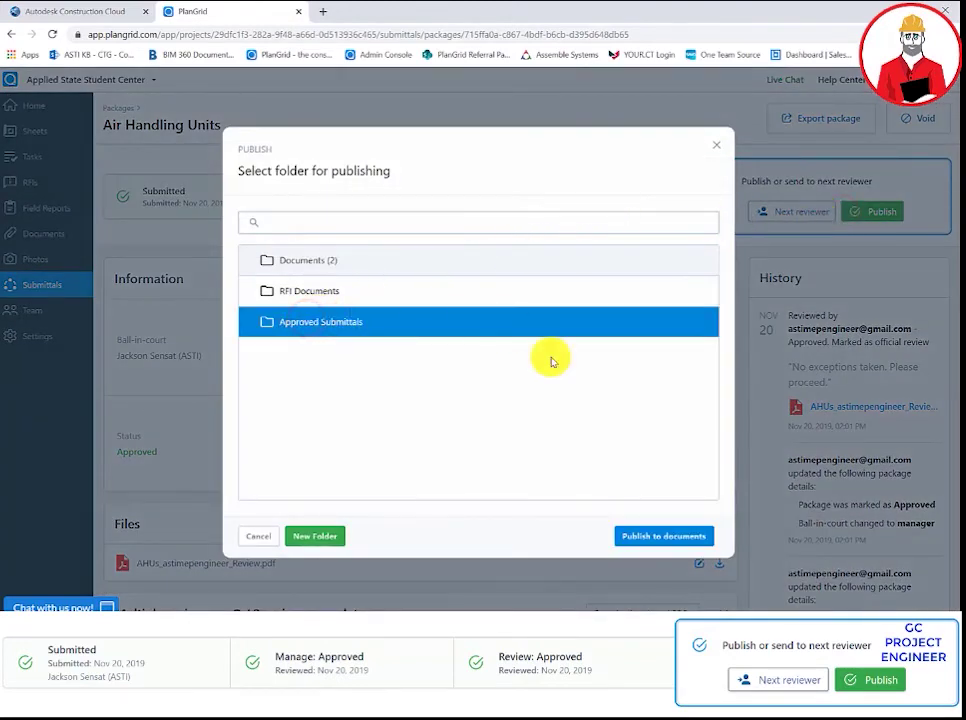
pyautogui.click(645, 532)
pyautogui.click(616, 438)
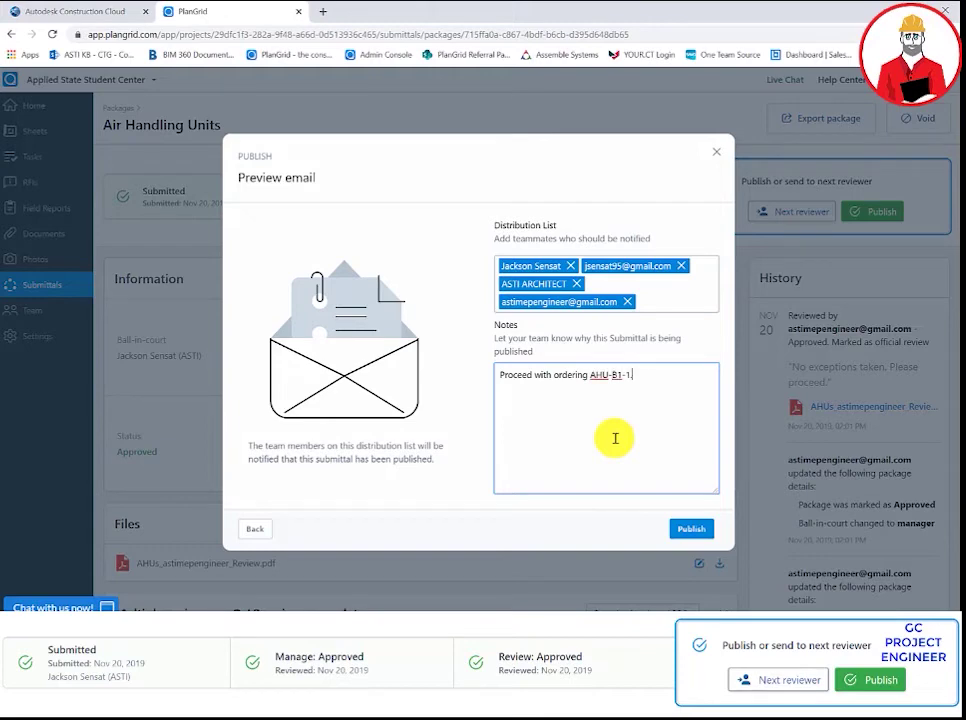
pyautogui.click(692, 528)
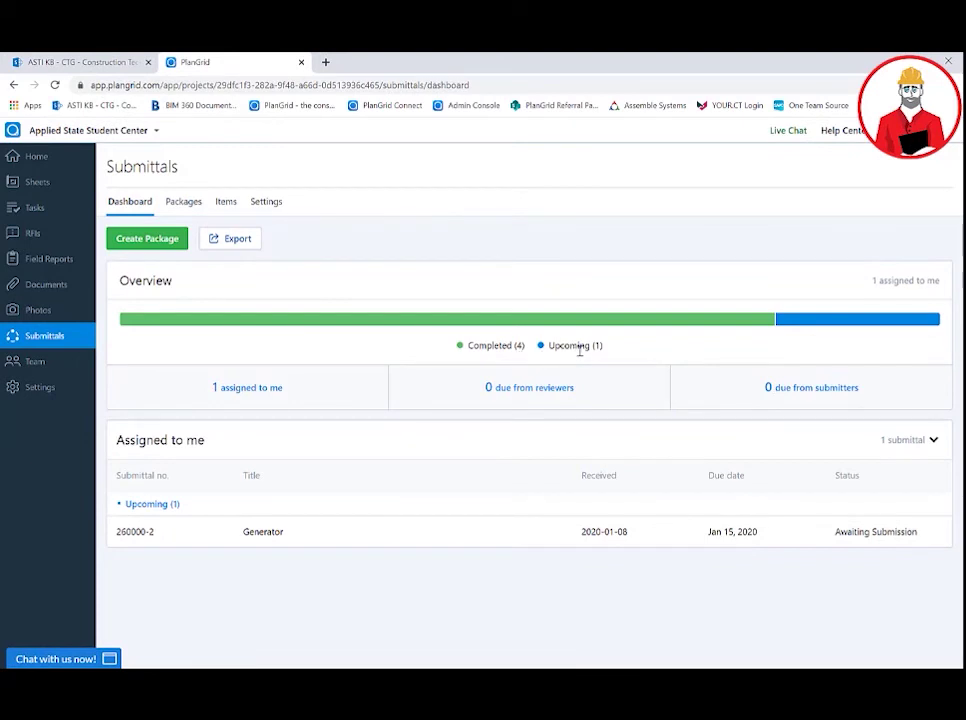
# Step: Open Air Handling Units from the Submittals Items list and review its history through publication
pyautogui.click(228, 203)
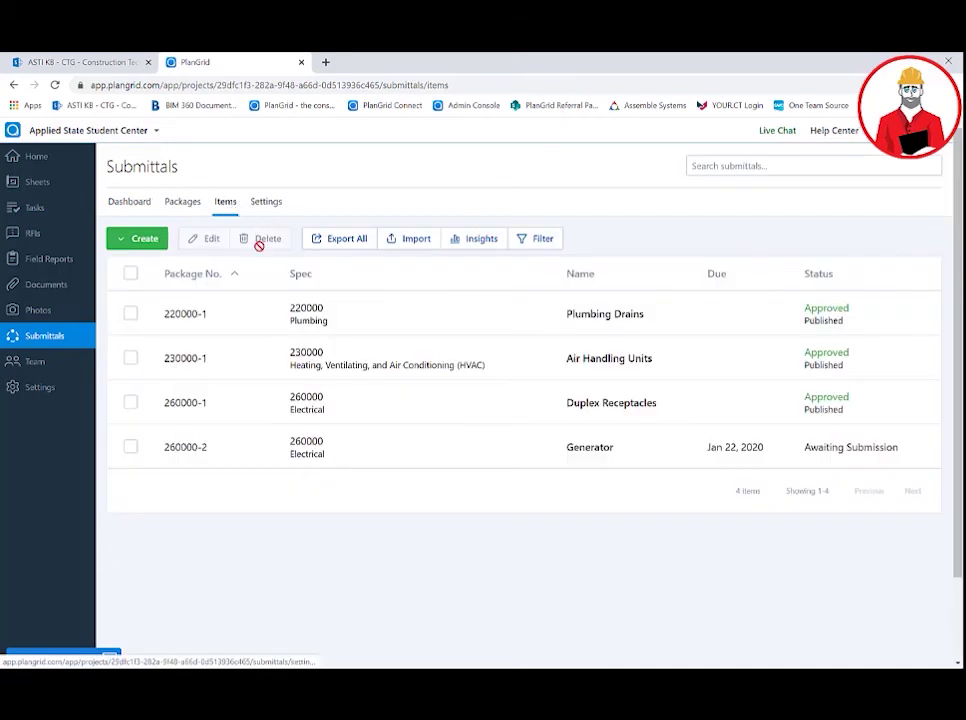
pyautogui.click(319, 366)
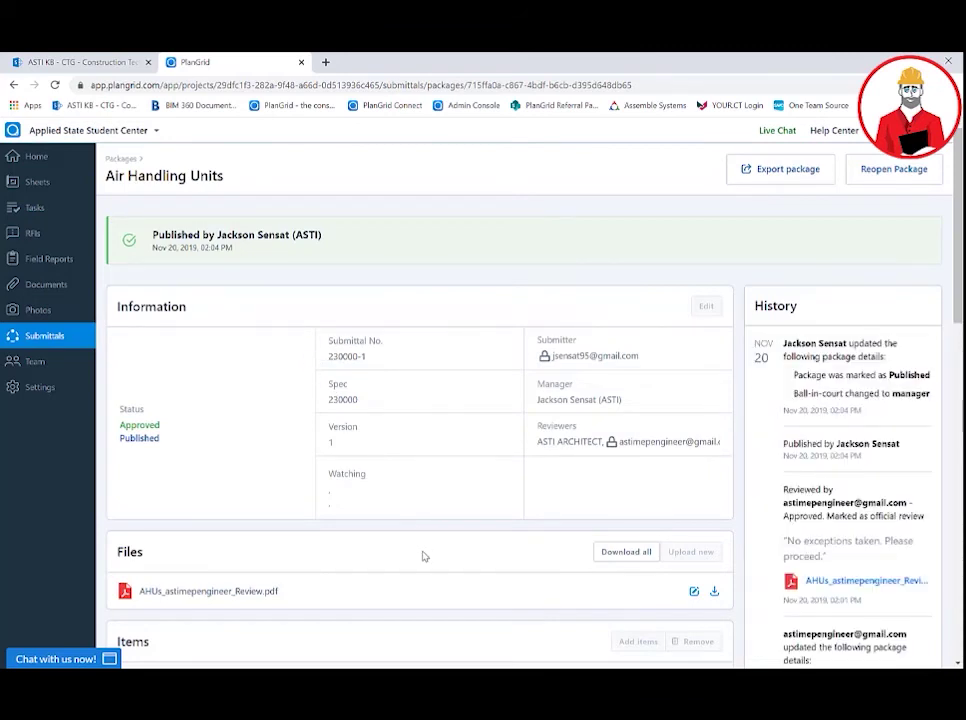
pyautogui.scroll(-2, 420, 550)
pyautogui.scroll(2, 720, 390)
pyautogui.scroll(-10, 800, 371)
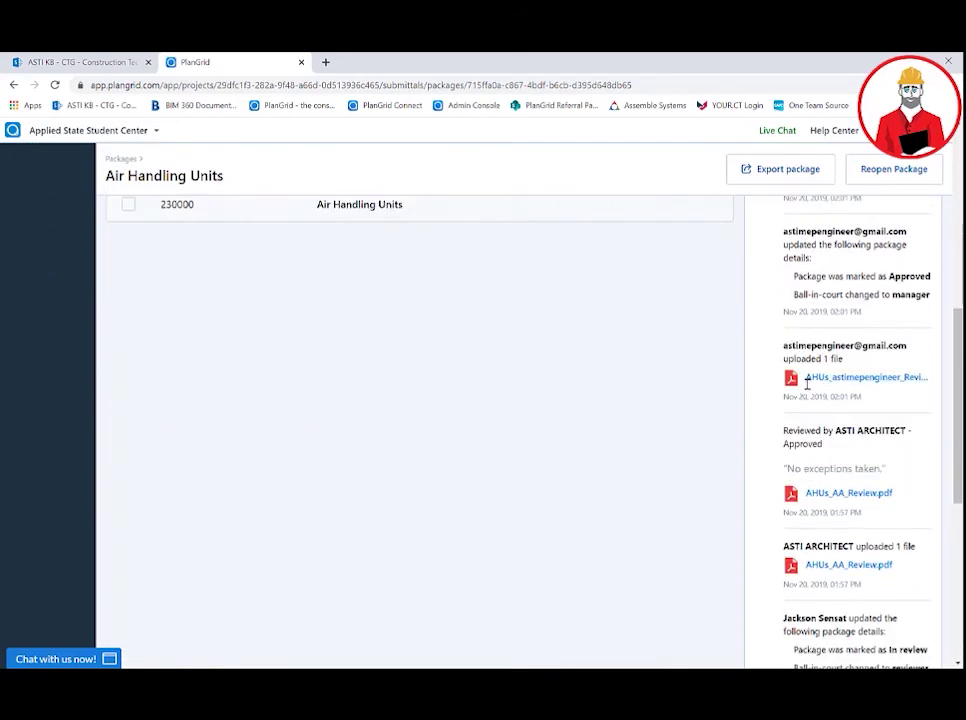
pyautogui.scroll(-3, 806, 383)
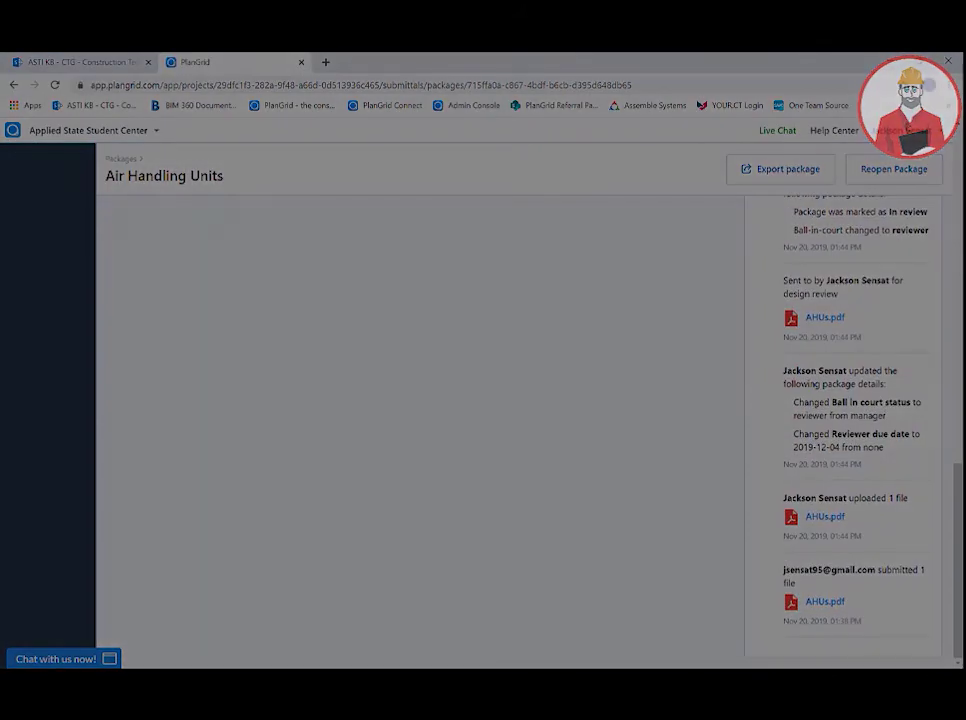